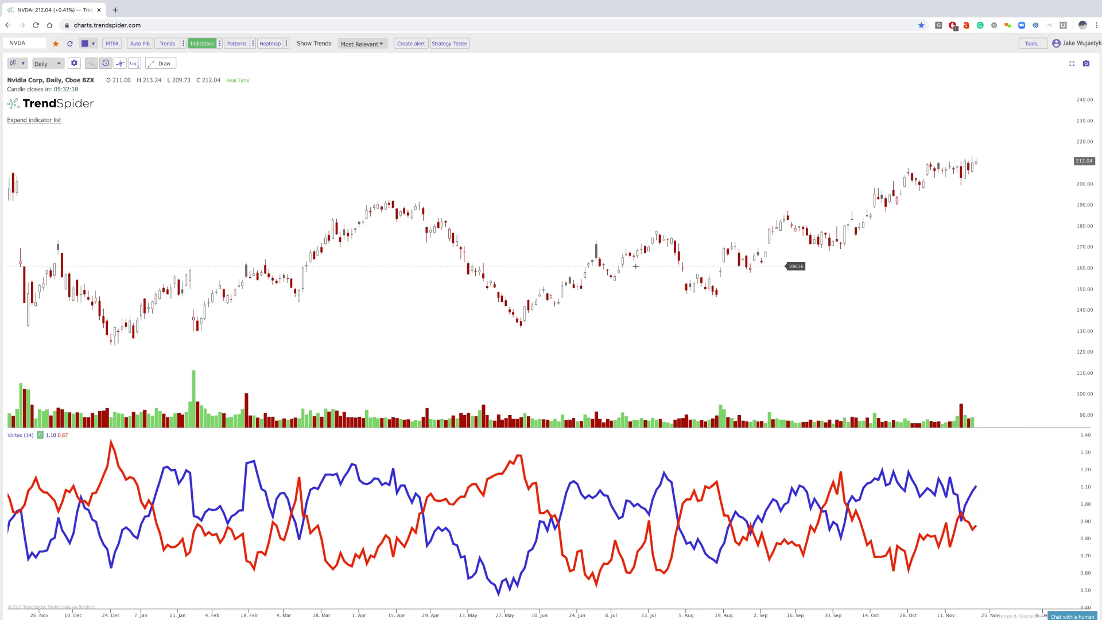
scroll(637, 267, up, 2)
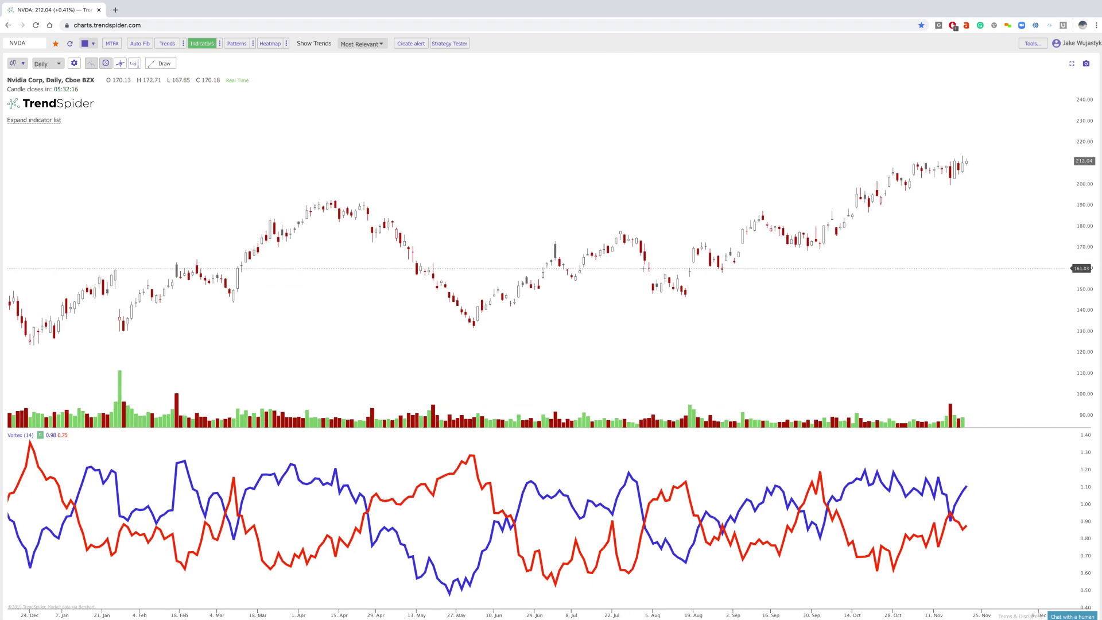
scroll(644, 269, down, 2)
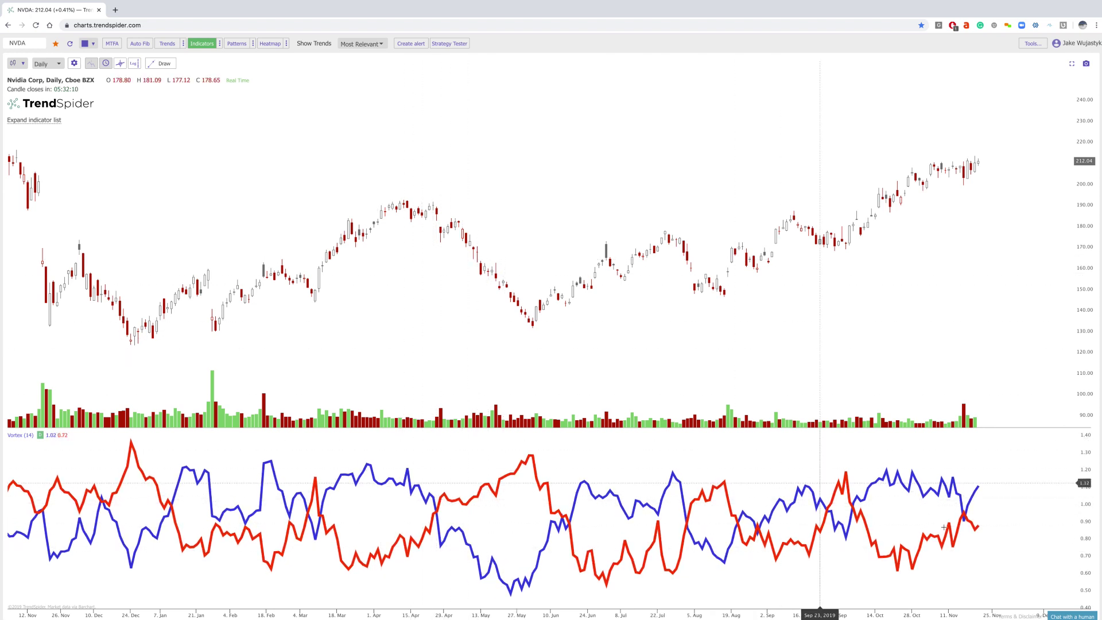
scroll(1083, 466, left, 3)
drag(1086, 458, 1086, 469)
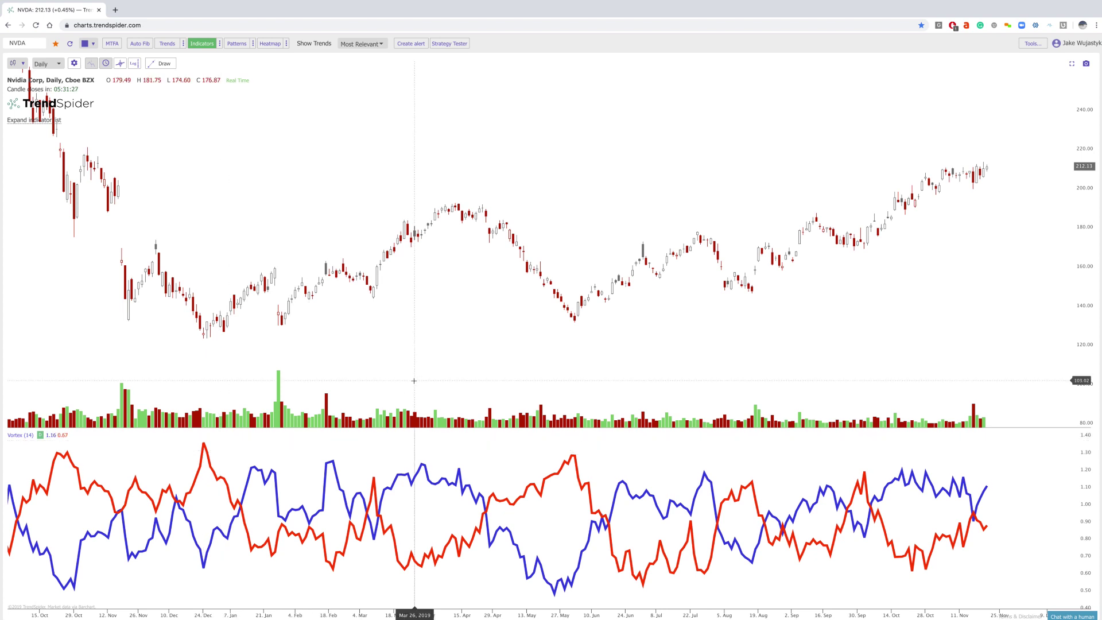
scroll(430, 377, up, 3)
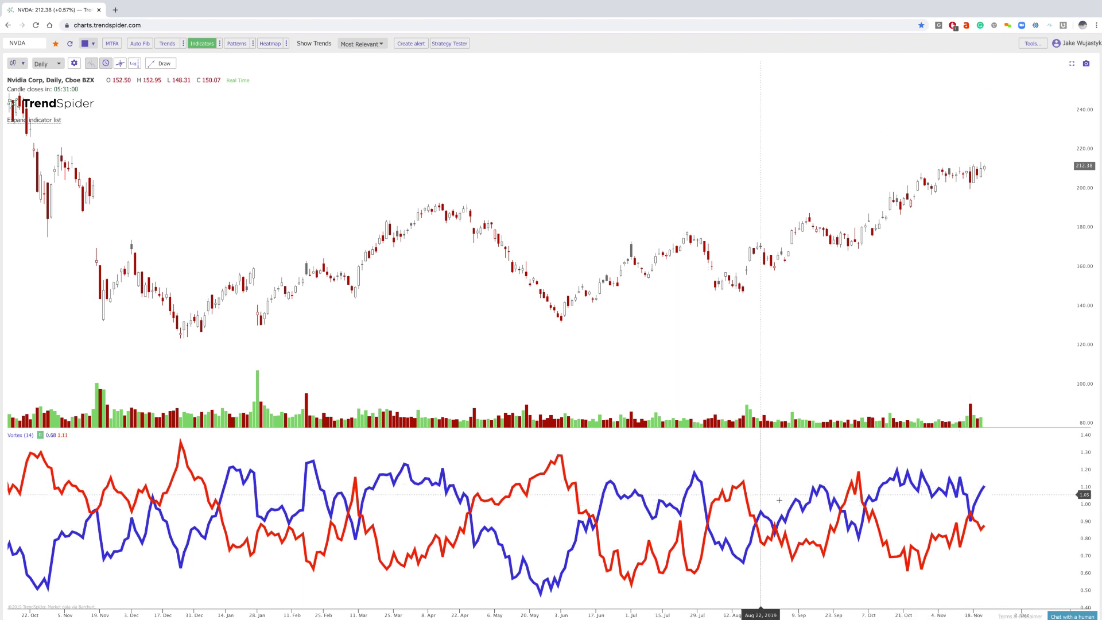
Draw a horizontal line across the upper peaks of the Vortex indicator at about 1.23.
click(162, 63)
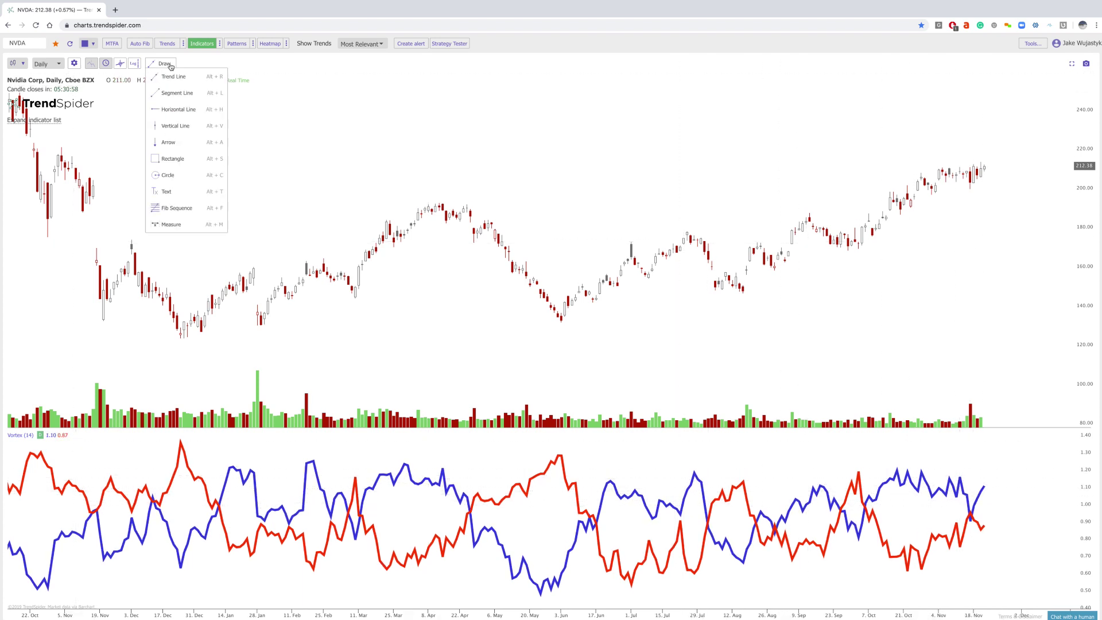
click(167, 116)
click(287, 460)
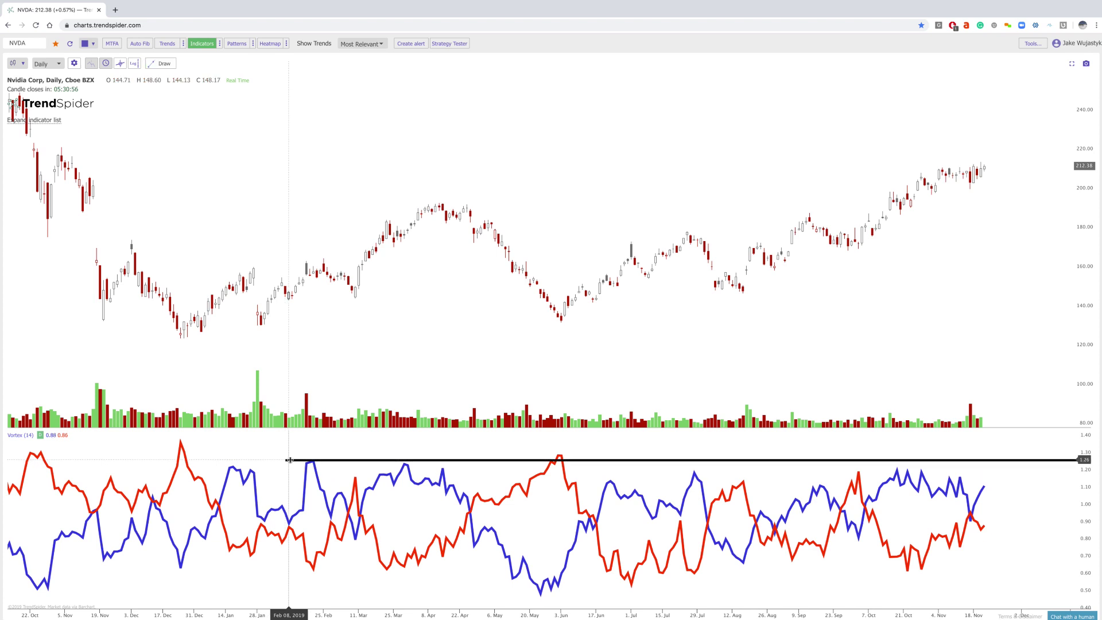
drag(596, 460, 308, 463)
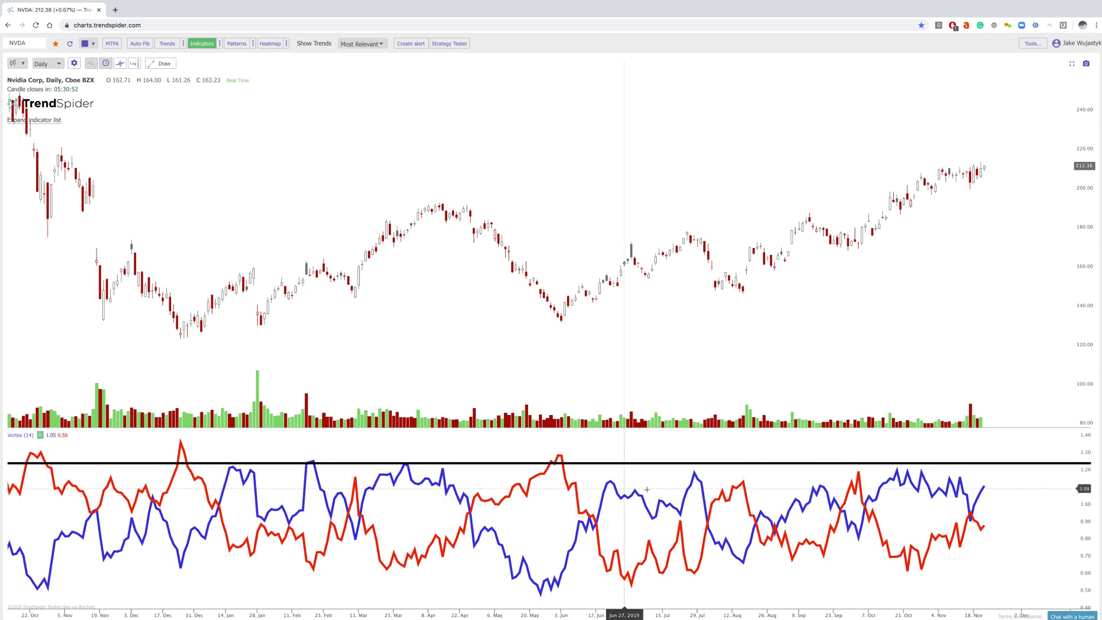
Draw a second horizontal line along the lower troughs of the Vortex indicator at about 0.64.
click(162, 64)
click(167, 116)
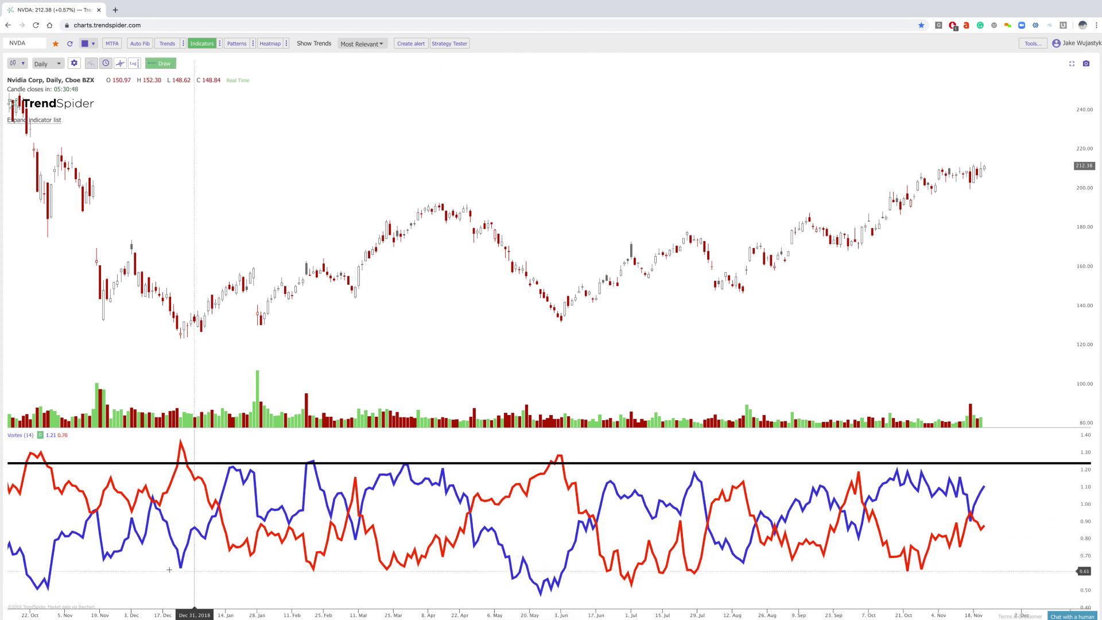
click(108, 562)
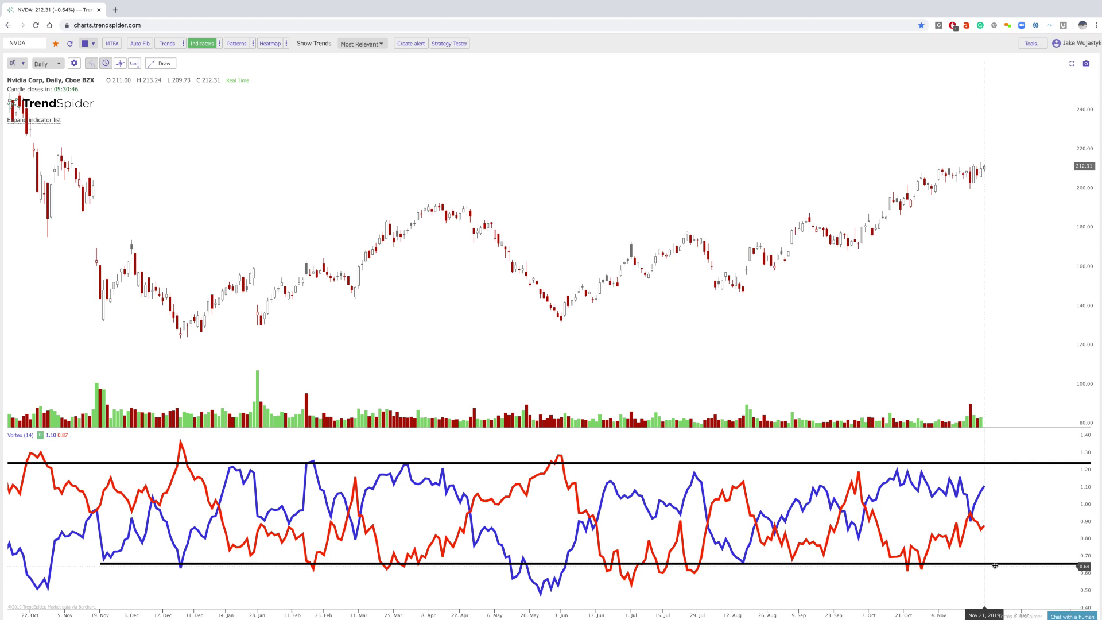
drag(990, 563, 966, 566)
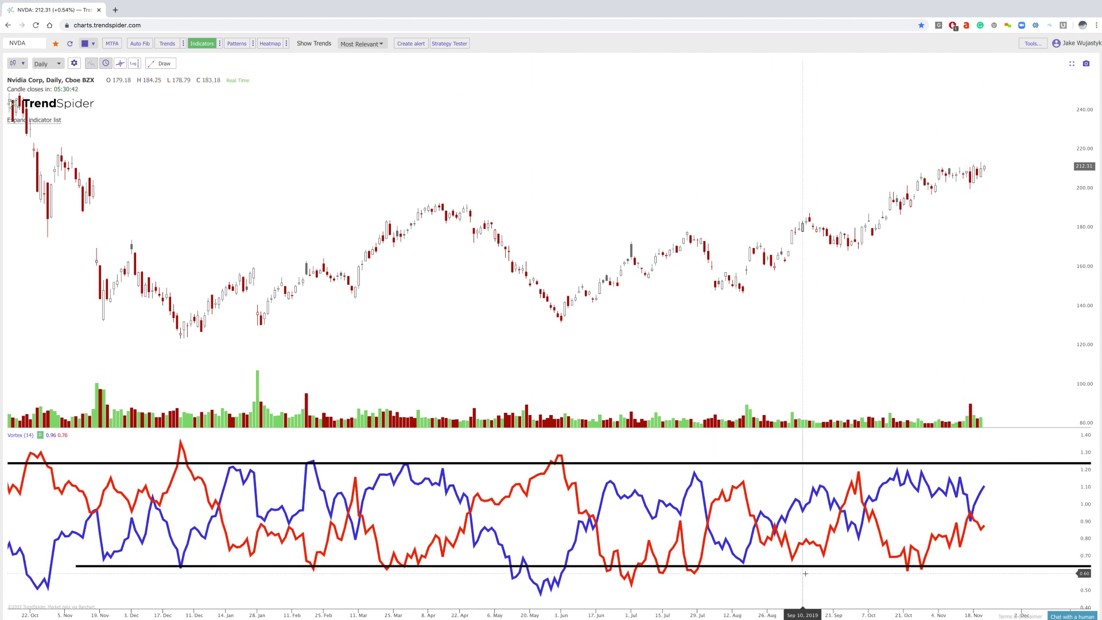
Mark the December 24, 2018 Vortex extreme and the January 10, 2019 crossover with vertical lines.
click(150, 66)
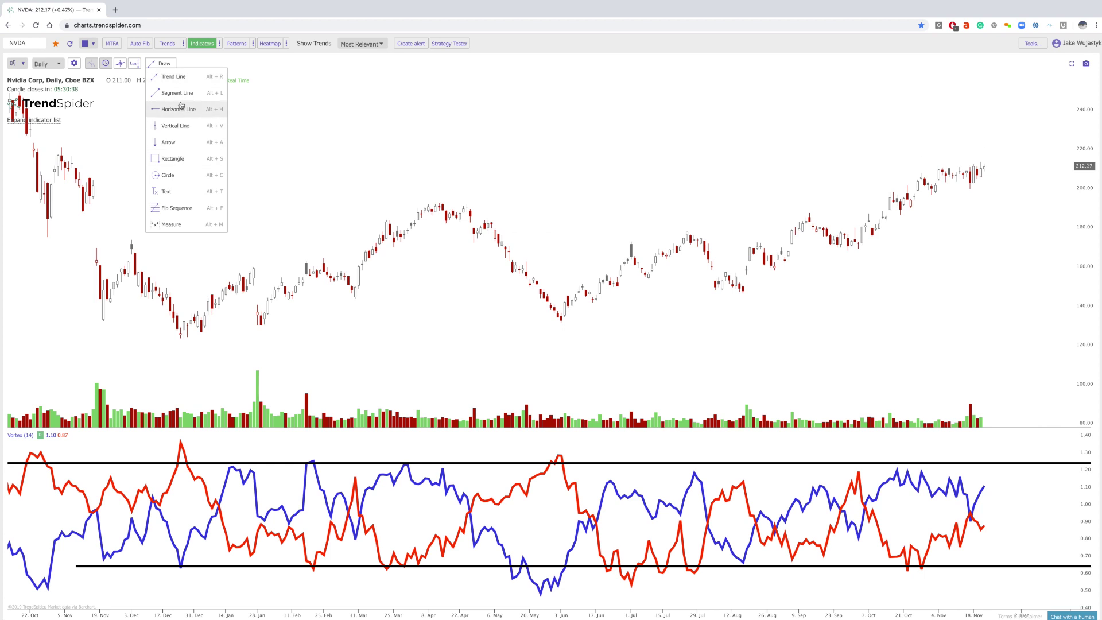
click(175, 126)
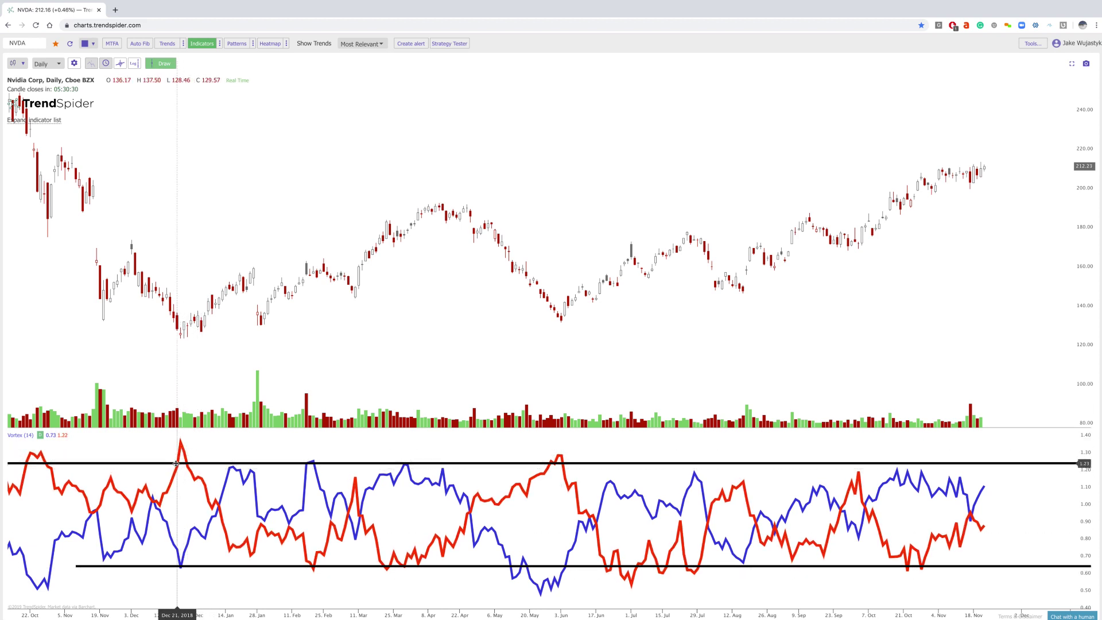
click(181, 383)
click(163, 63)
click(176, 127)
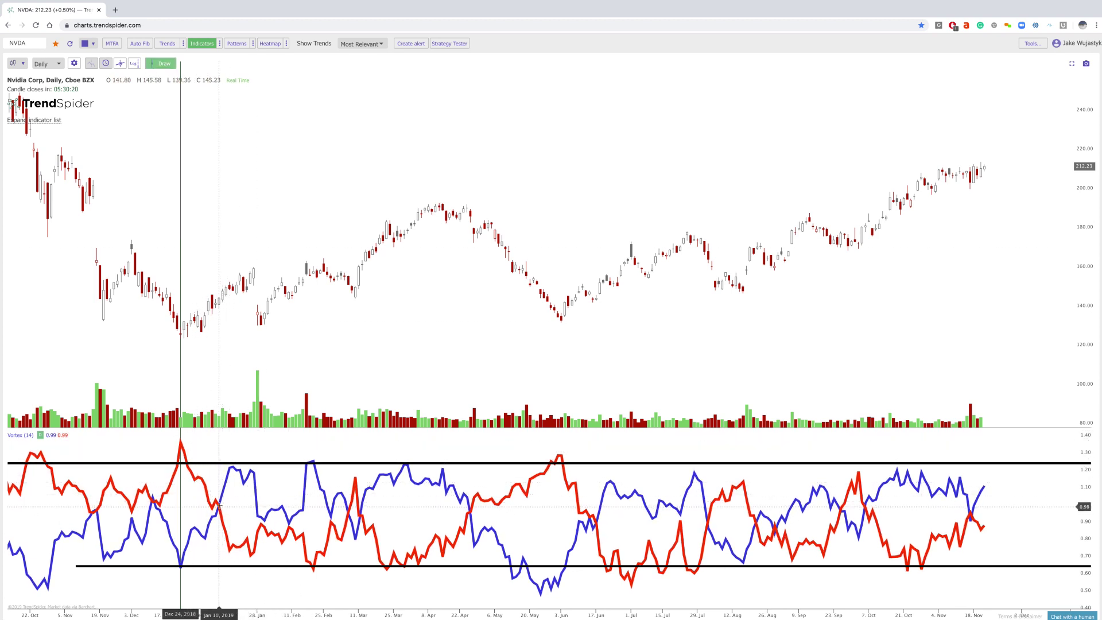
click(219, 485)
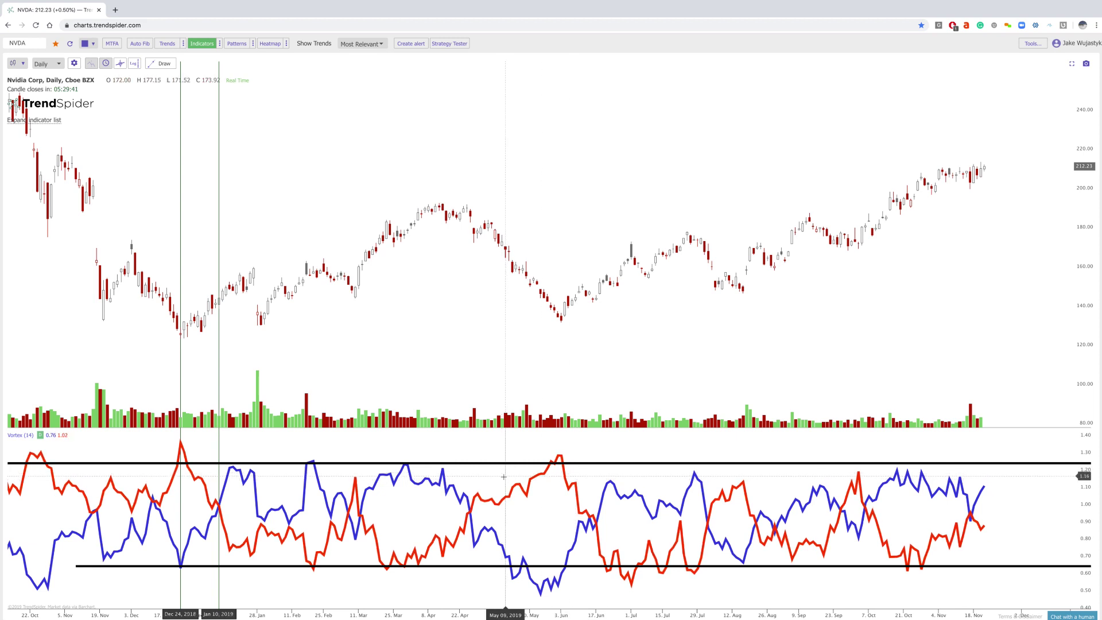
Add vertical lines at the March 29, 2019 Vortex peak and the April 25, 2019 crossover.
click(165, 64)
click(177, 109)
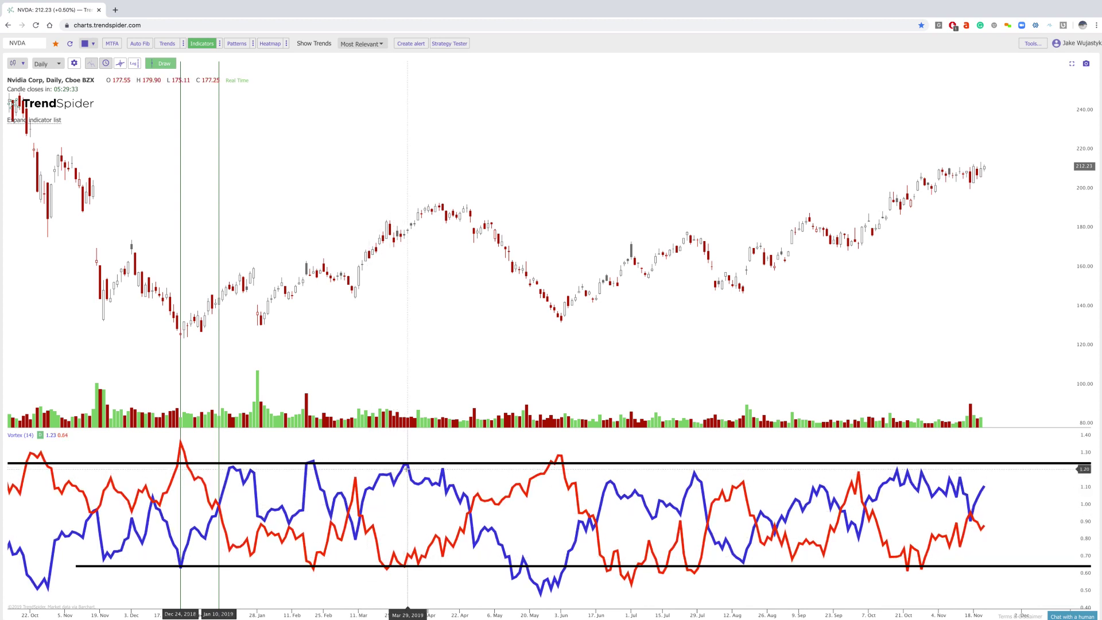
click(408, 356)
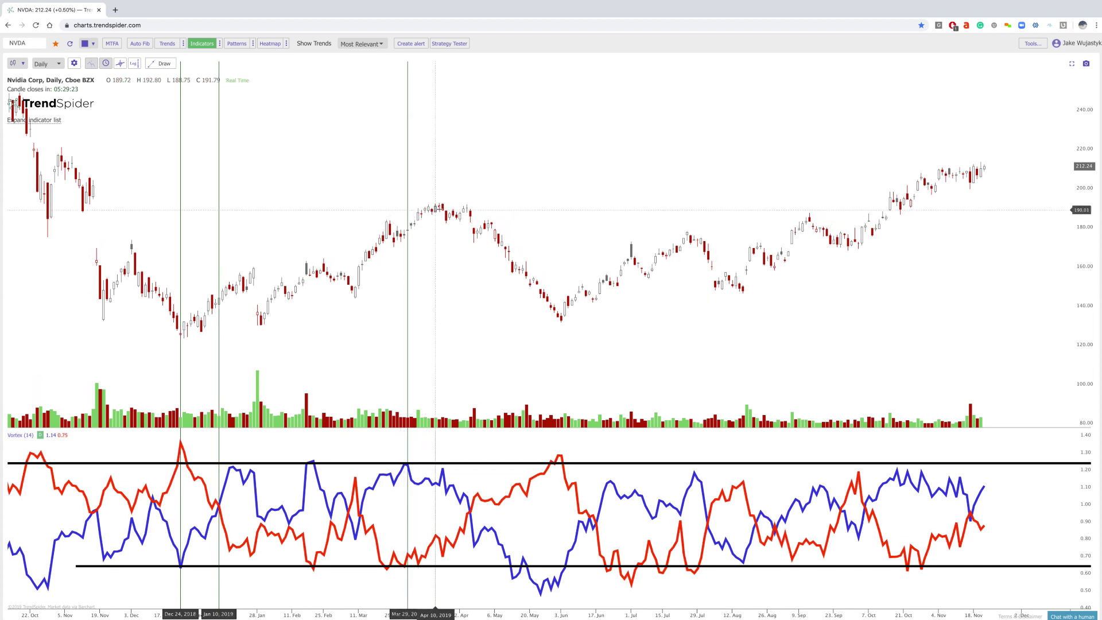
click(410, 465)
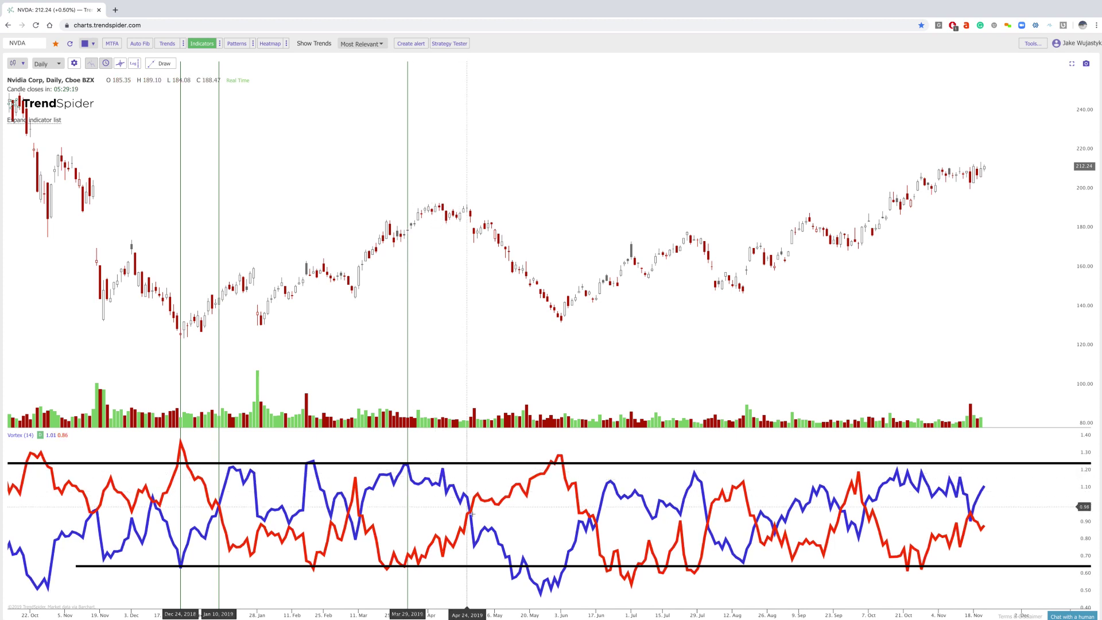
click(161, 63)
click(175, 125)
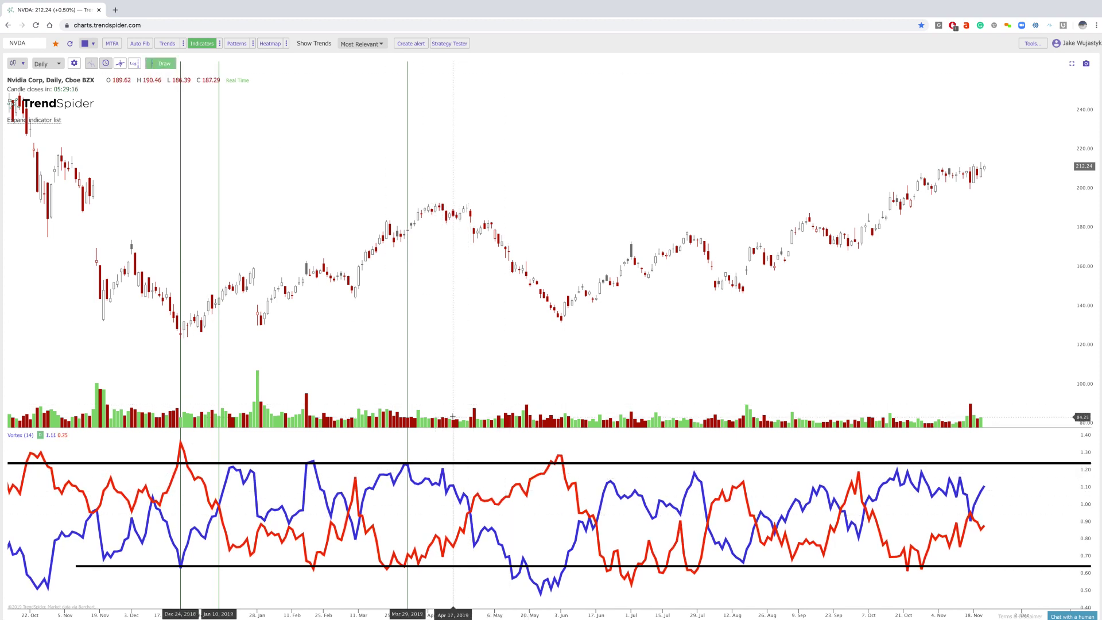
click(472, 383)
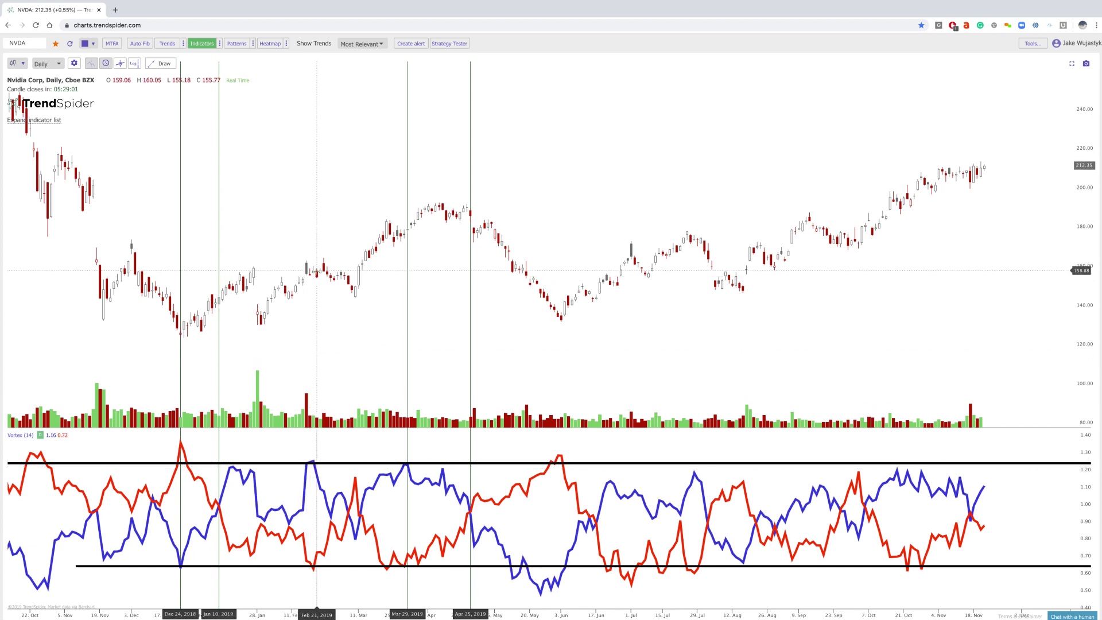
Add vertical lines at the February 20, 2019 Vortex peak and at March 7, 2019.
click(161, 63)
click(184, 133)
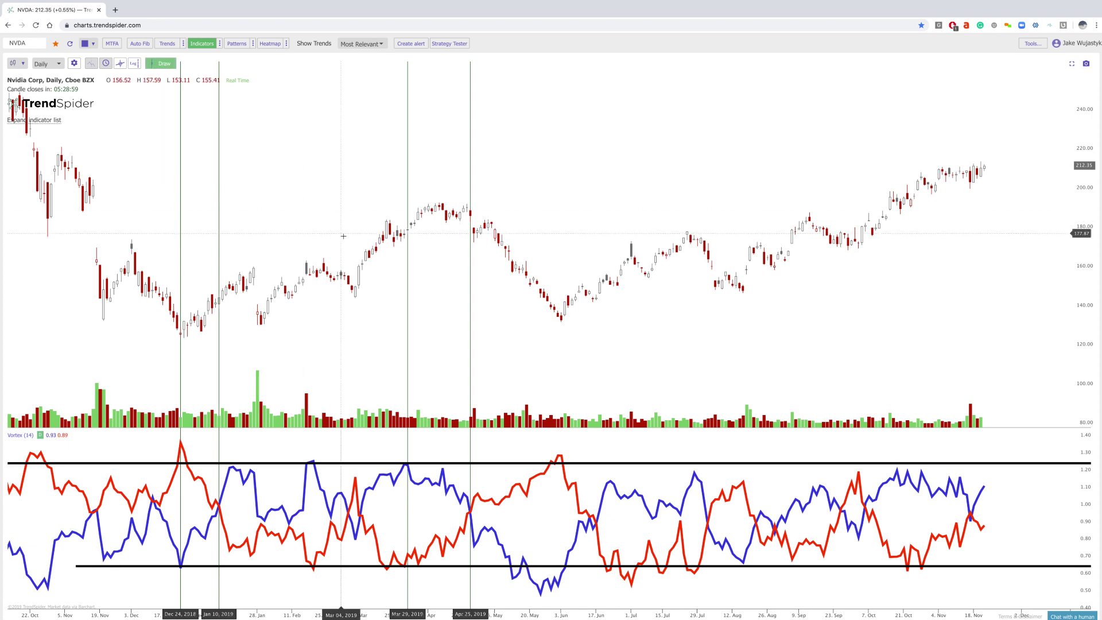
click(313, 245)
click(162, 63)
click(177, 126)
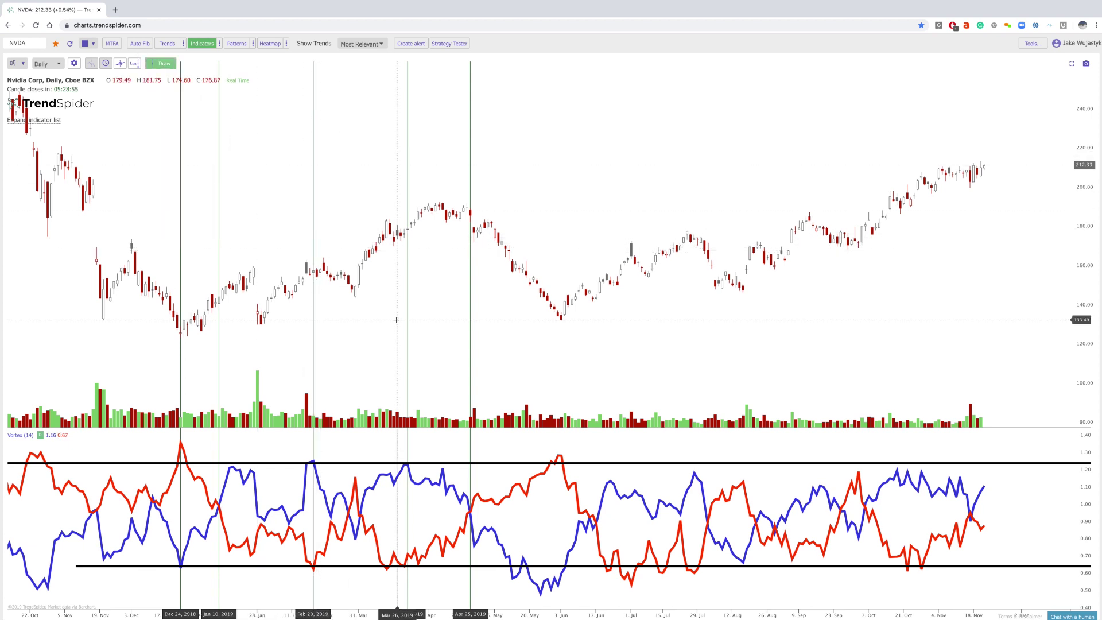
click(351, 308)
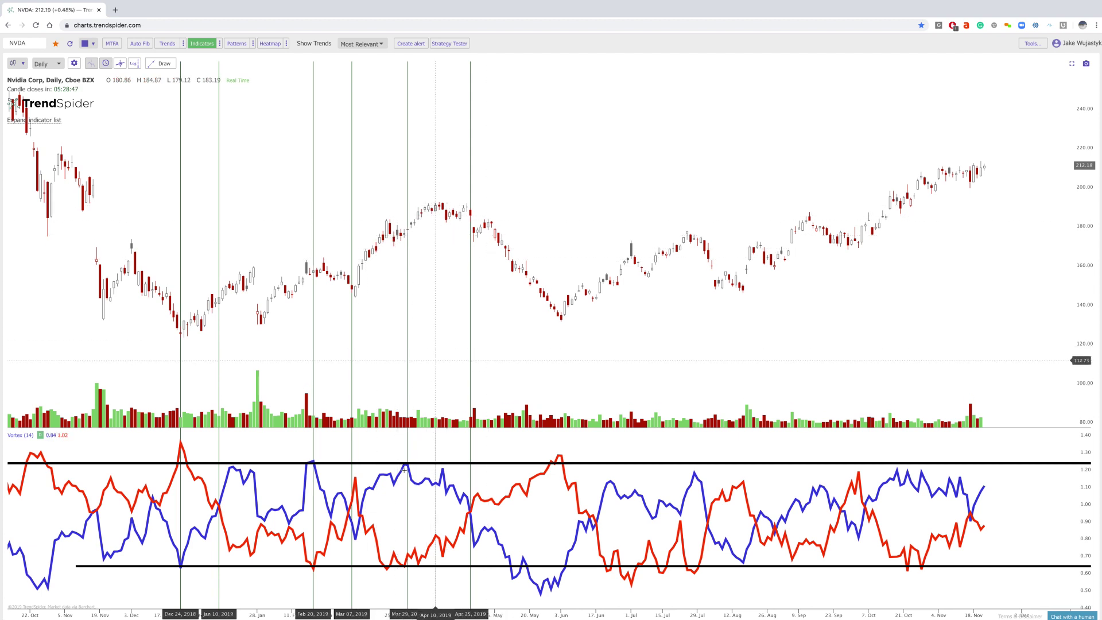
Remove all vertical line drawings from the NVDA chart.
right_click(470, 327)
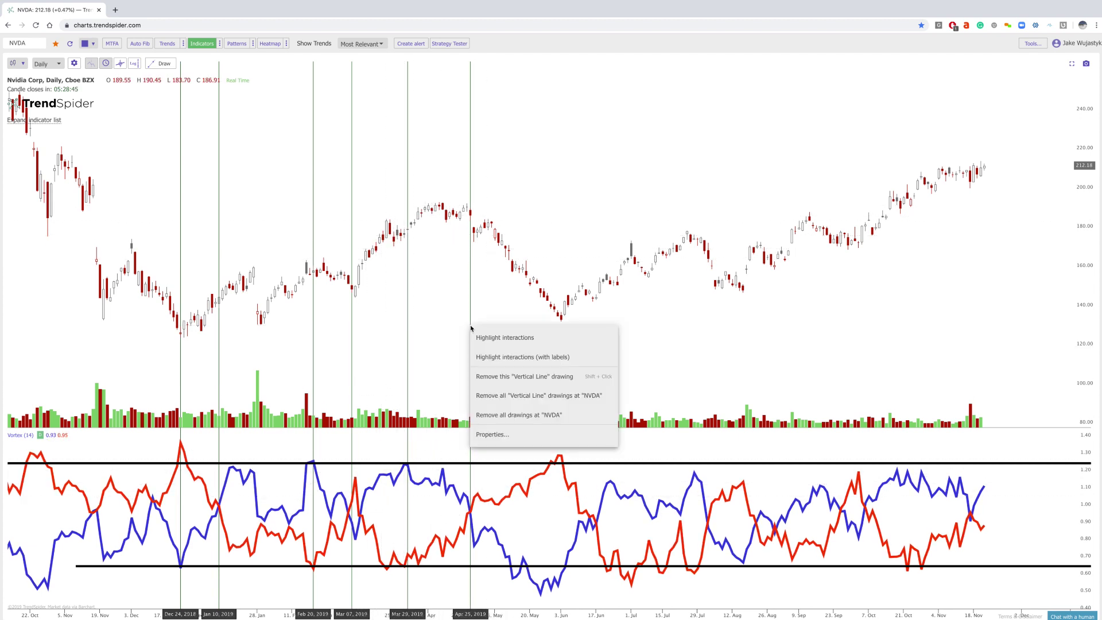
click(503, 396)
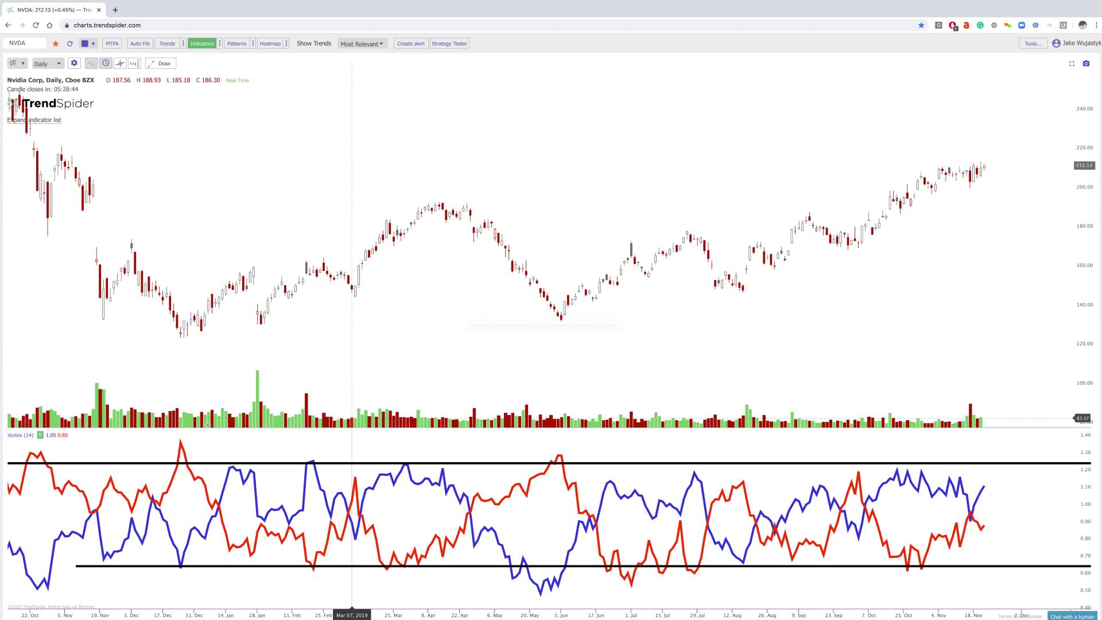
Set the Vortex length to 25 and reposition its two horizontal lines at about 1.16 and 0.64.
right_click(193, 476)
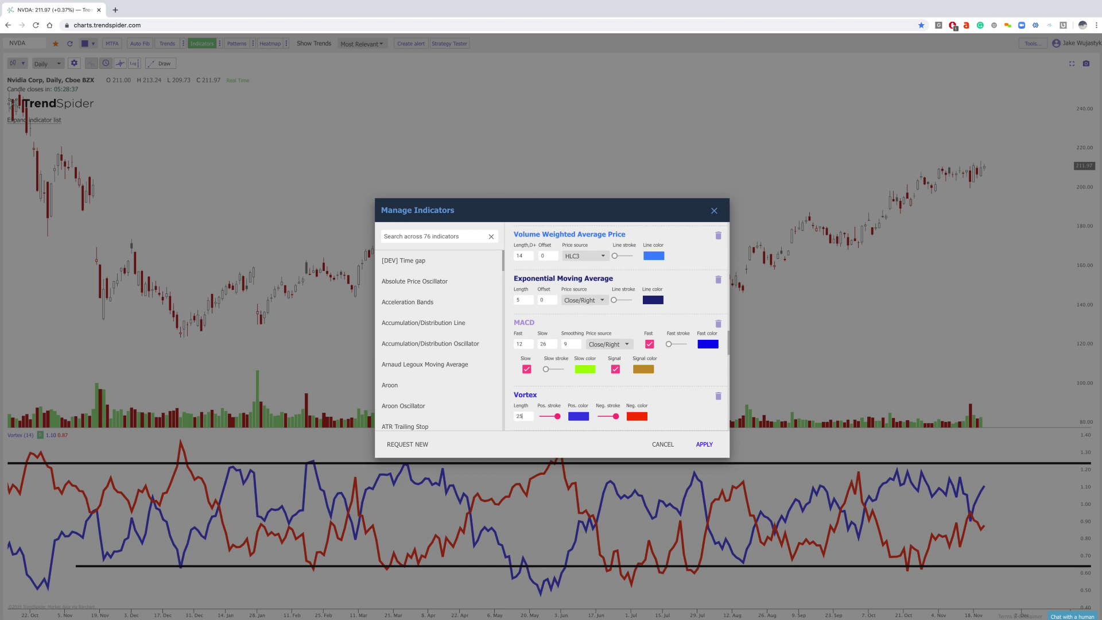
key(Return)
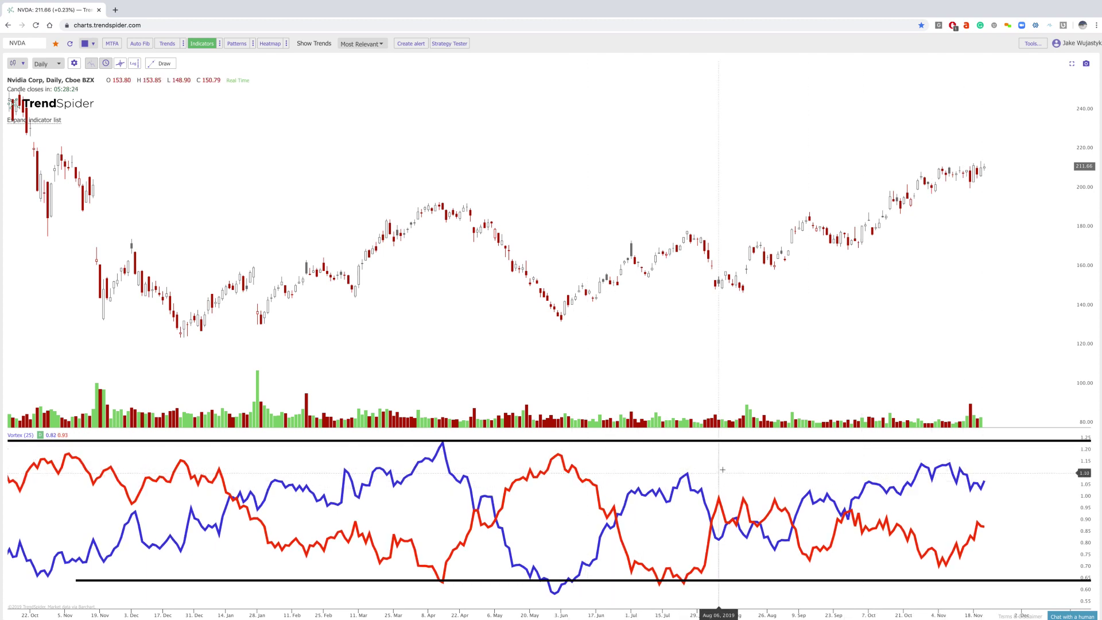
drag(774, 441, 775, 458)
drag(611, 582, 570, 581)
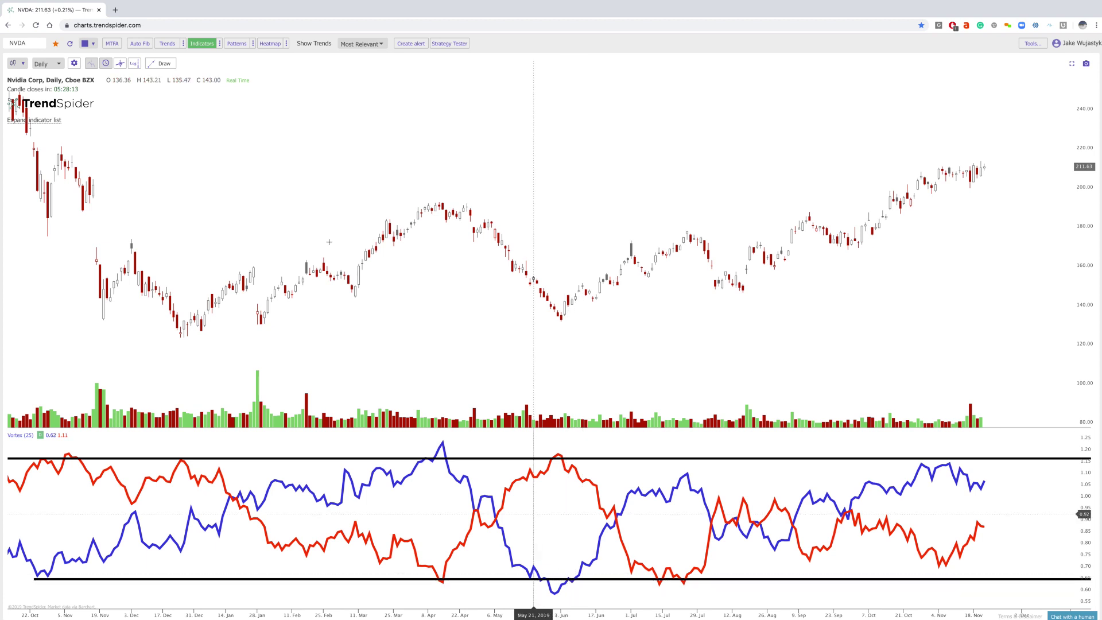
Draw two more horizontal lines on the Vortex indicator at about 1.11 and 0.68, inside the existing pair.
click(162, 63)
click(173, 109)
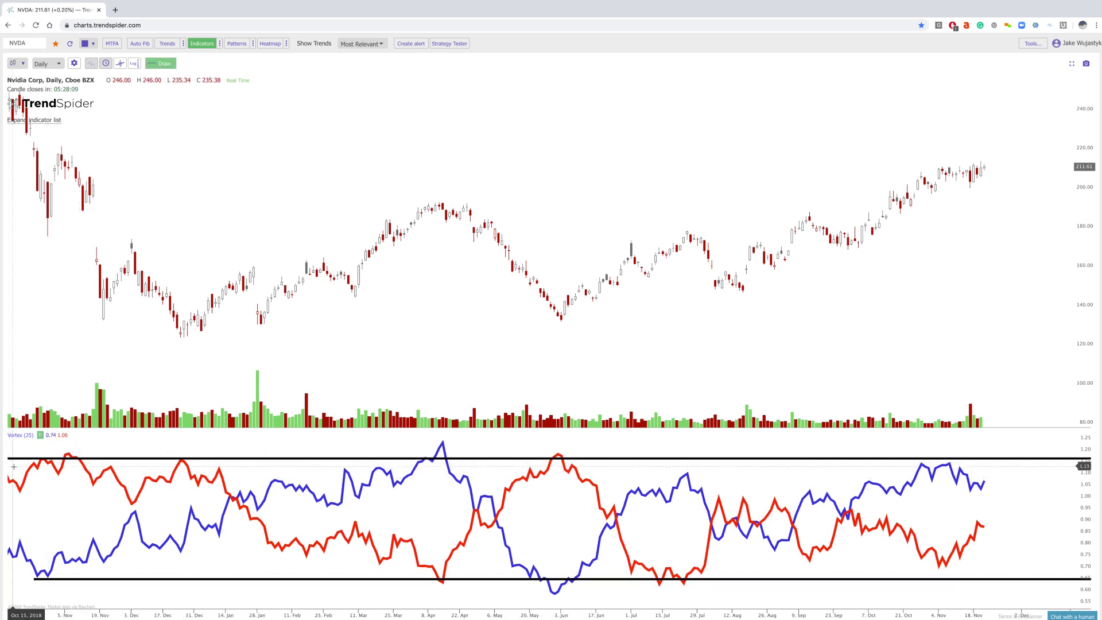
click(108, 467)
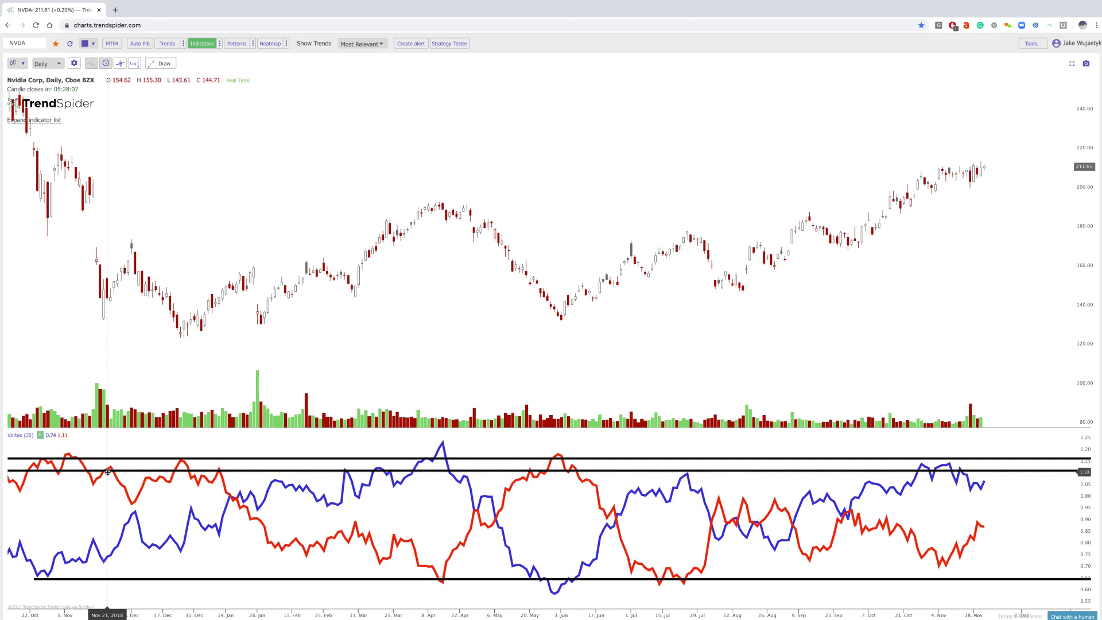
click(165, 63)
click(181, 112)
click(43, 568)
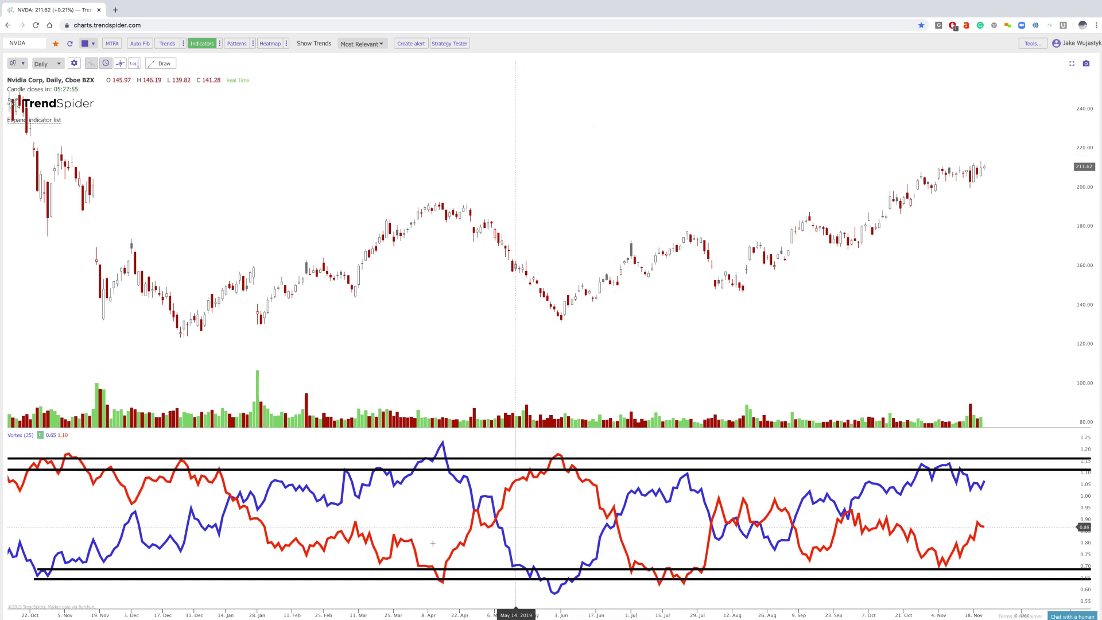
Extend the two upper horizontal lines back past the early September 2018 Vortex peak, at about 1.17 and 1.13.
scroll(186, 488, down, 5)
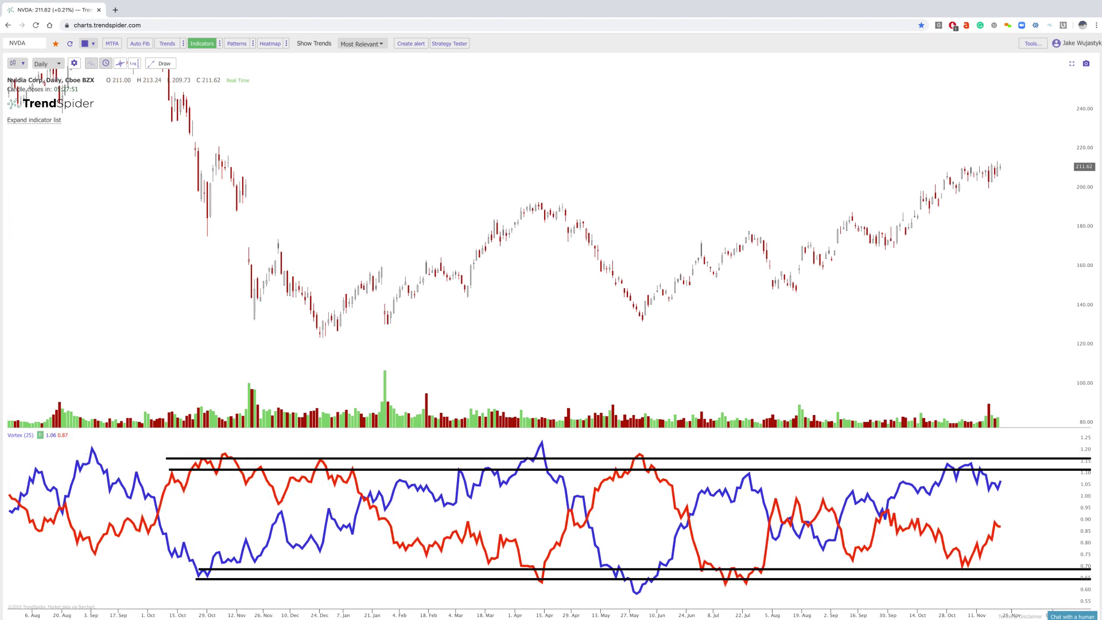
double_click(1086, 116)
click(161, 63)
click(178, 209)
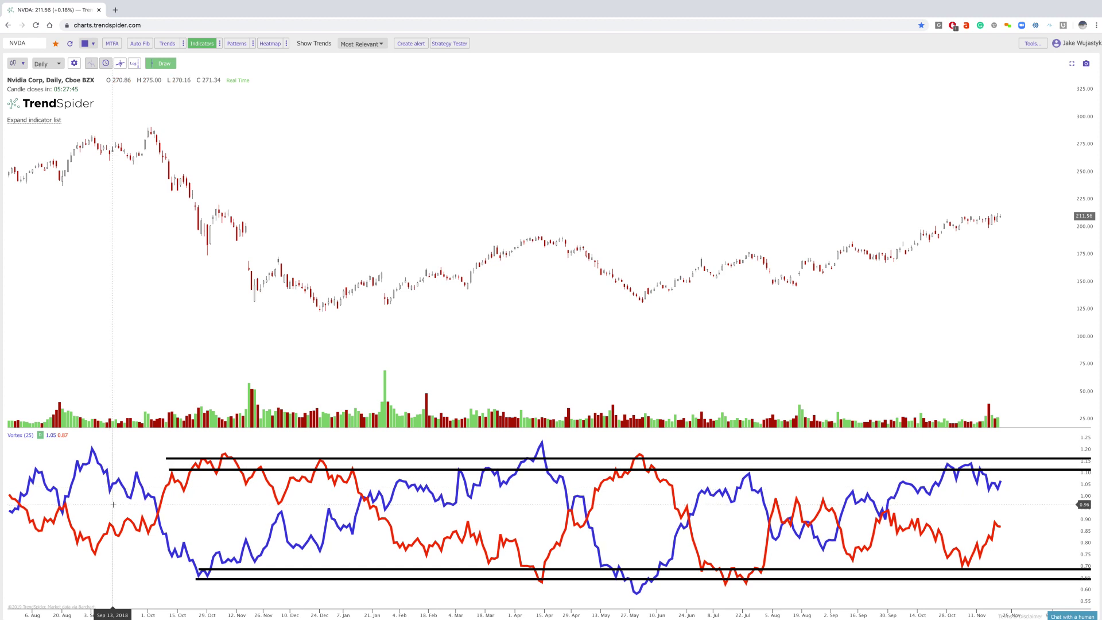
click(190, 469)
drag(190, 469, 95, 455)
drag(181, 469, 72, 465)
Draw a vertical line through the early September 2018 Vortex peak and align it with that extreme.
click(163, 63)
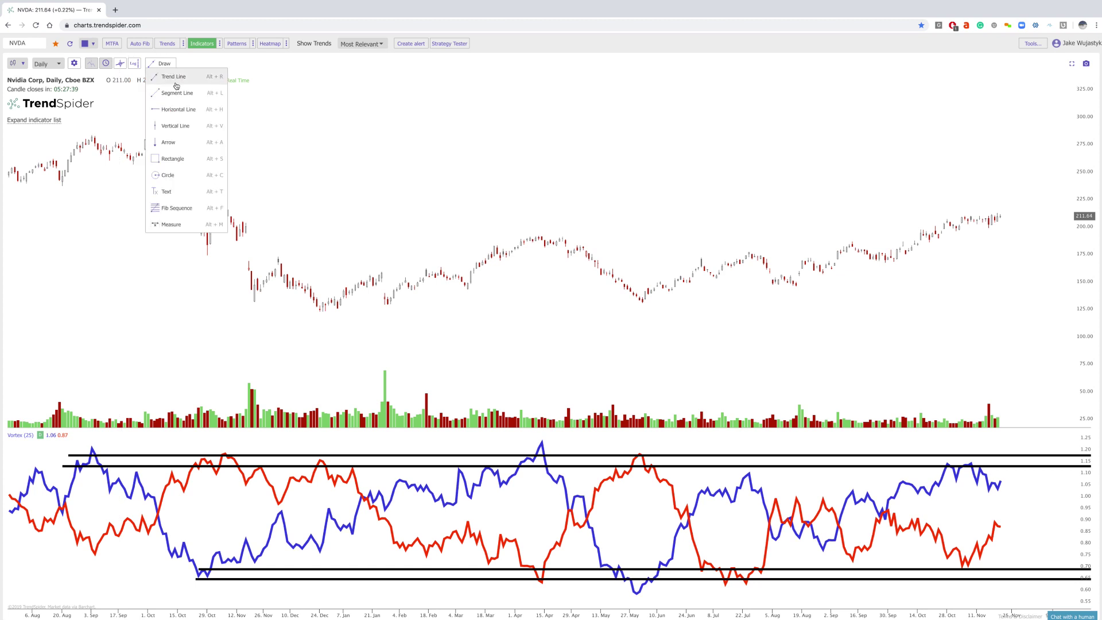
click(175, 124)
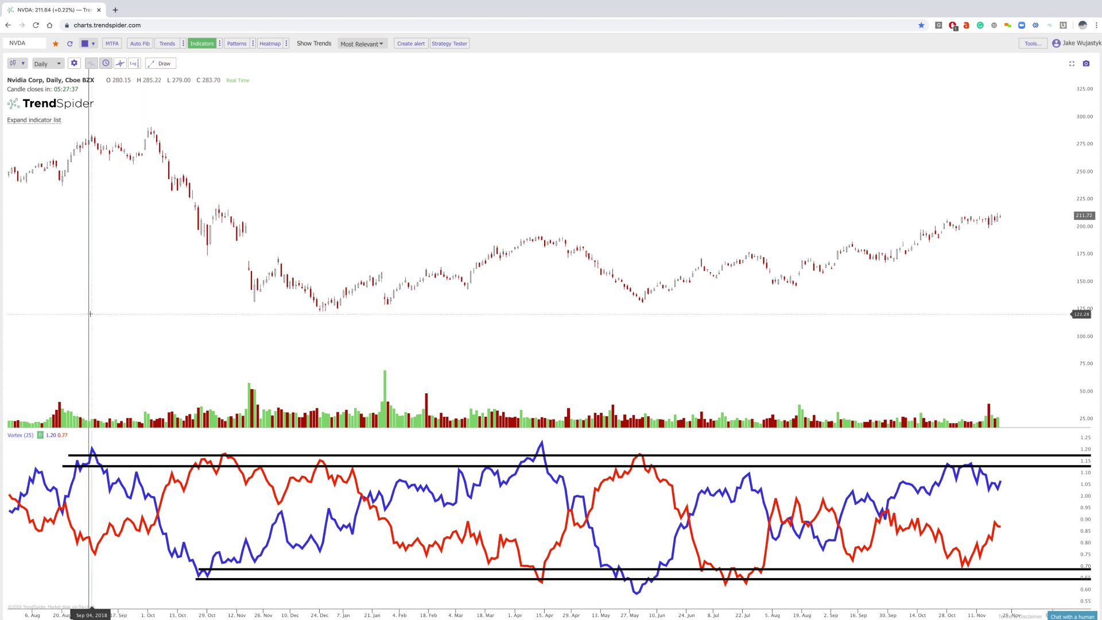
drag(88, 310, 95, 304)
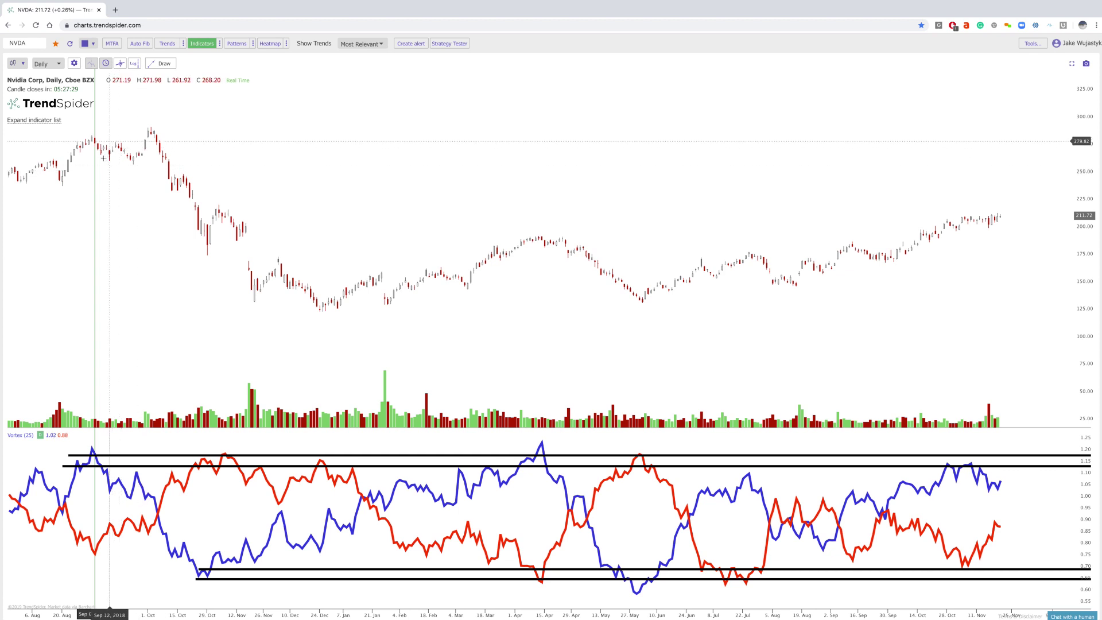
Draw vertical lines through the Vortex crossovers at Oct 05, 2018 and Jan 18, 2019.
click(162, 63)
click(183, 224)
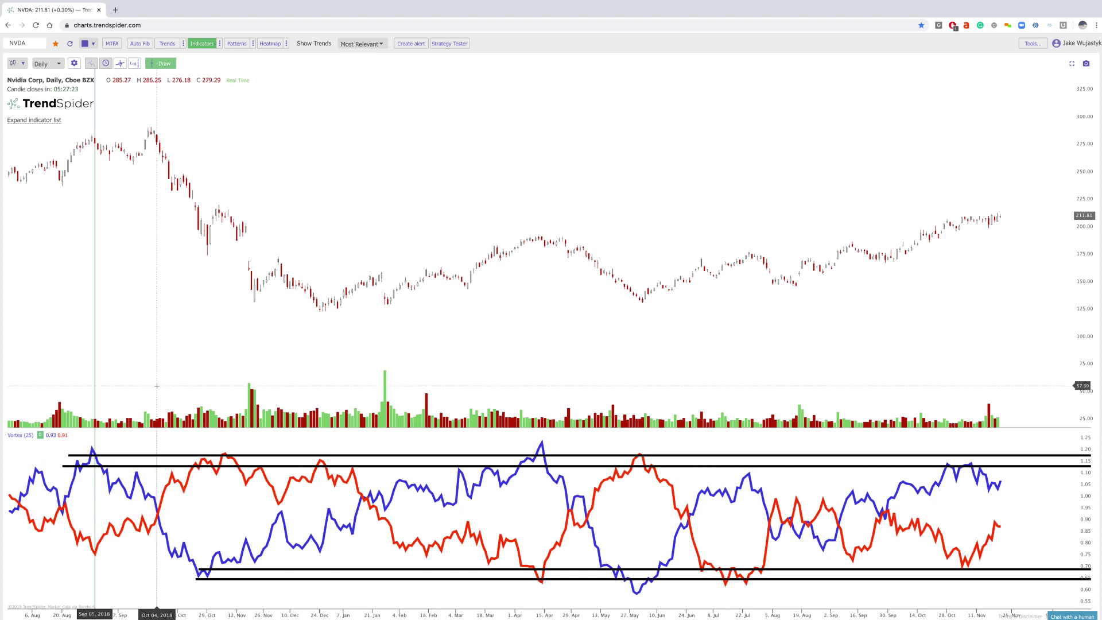
click(160, 386)
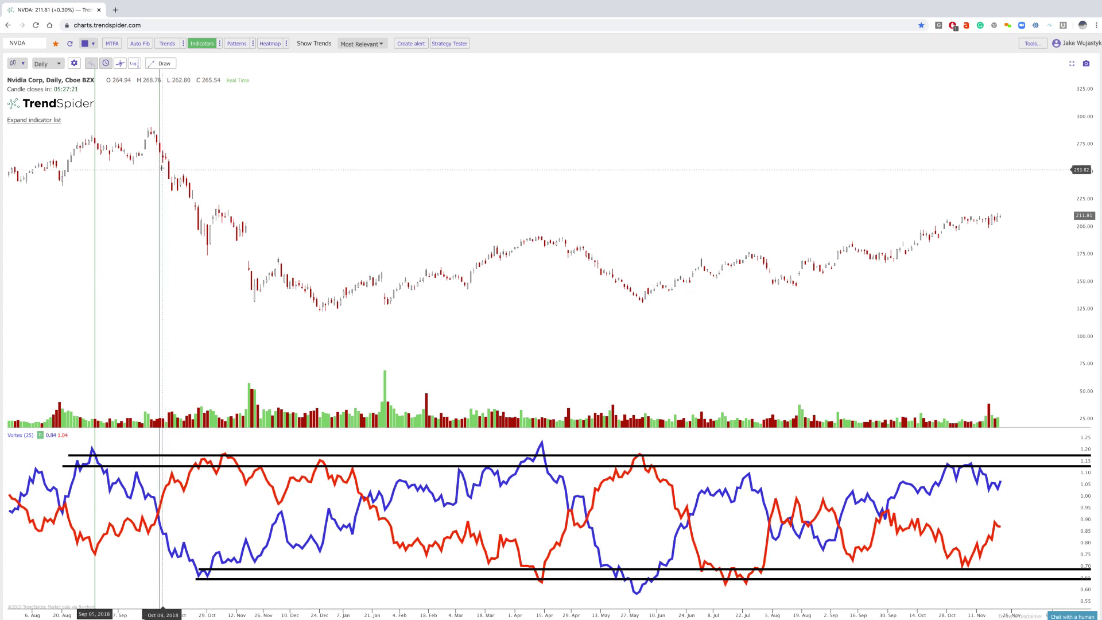
click(163, 63)
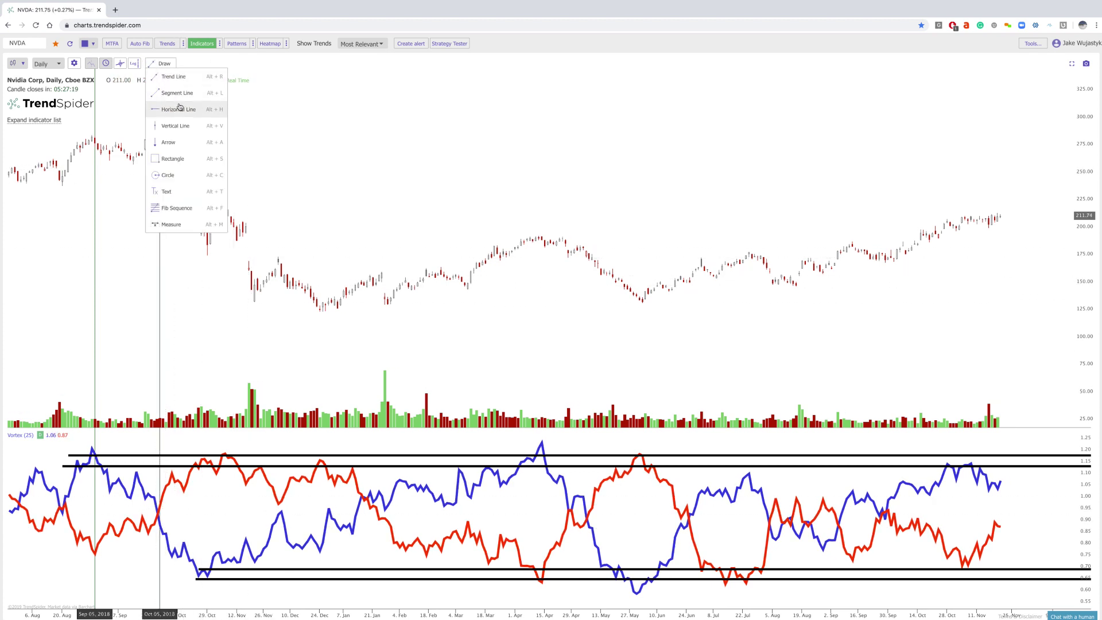
click(173, 127)
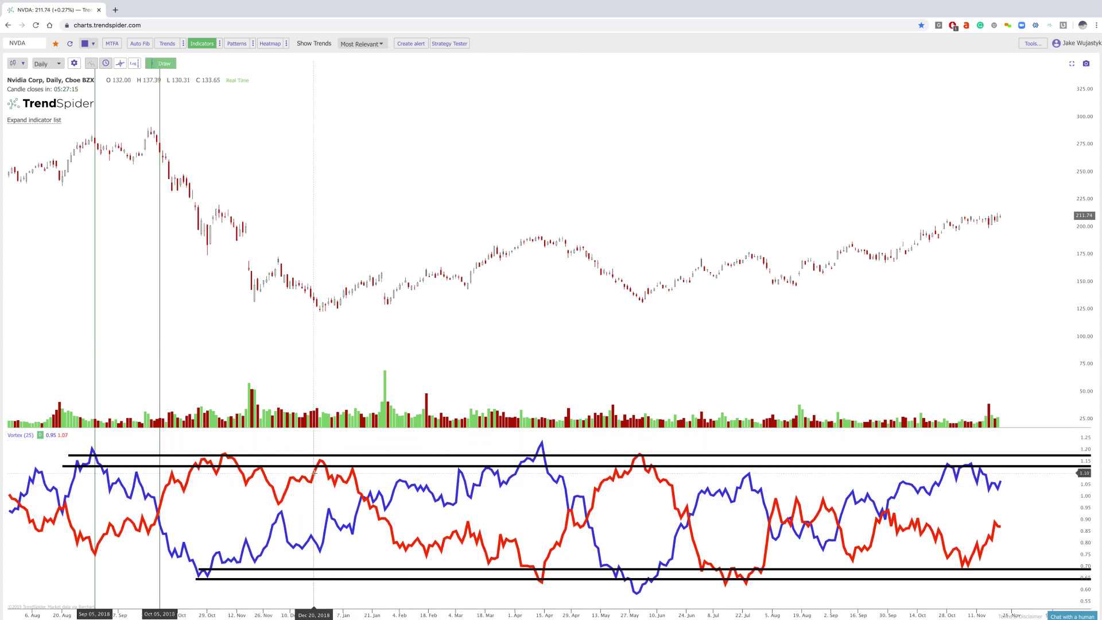
click(370, 338)
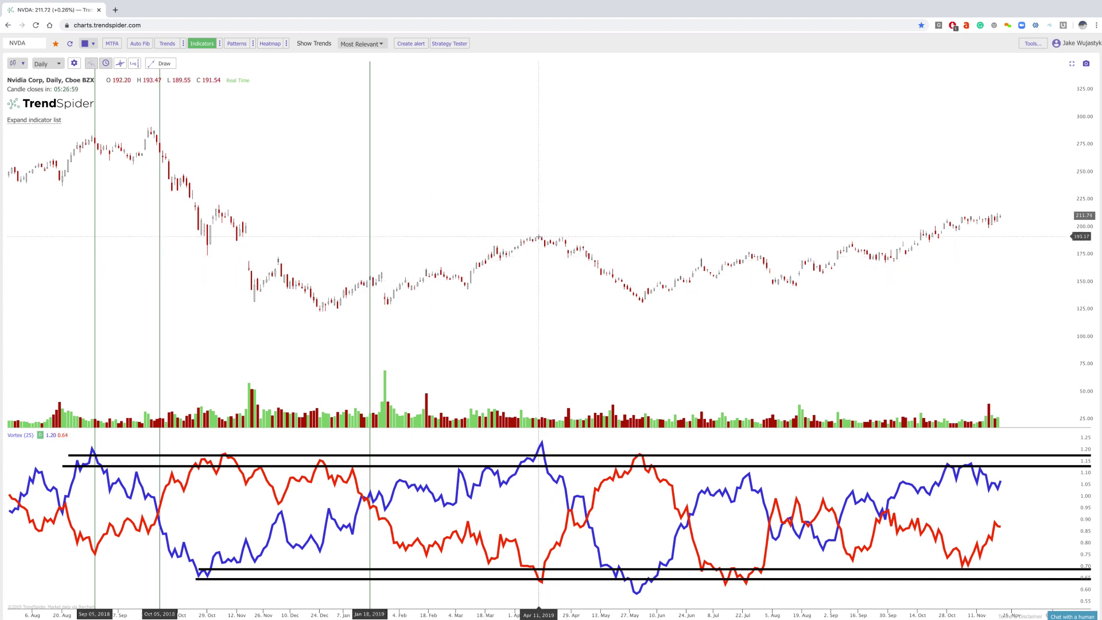
Draw vertical lines through the Vortex peak at Apr 12, 2019 and the following crossover at May 07, 2019.
click(163, 63)
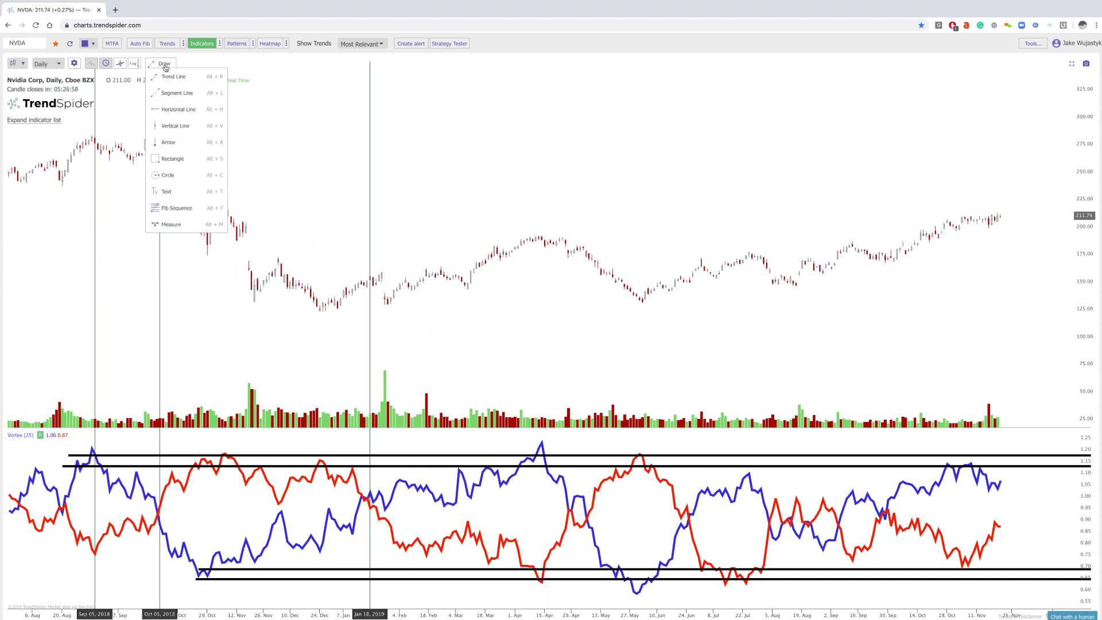
click(178, 127)
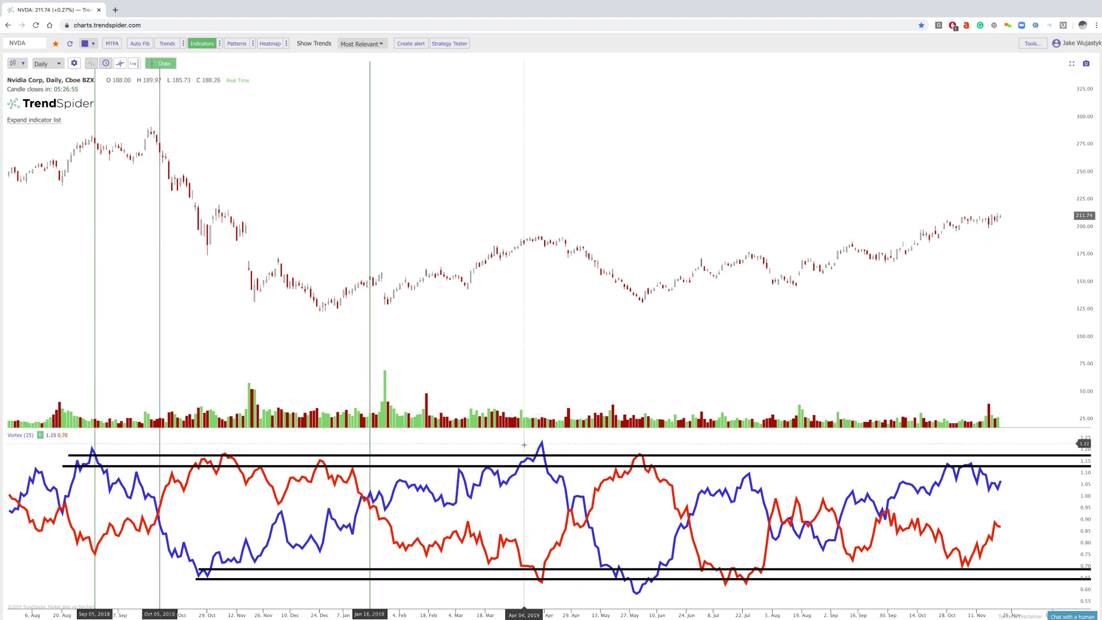
click(541, 237)
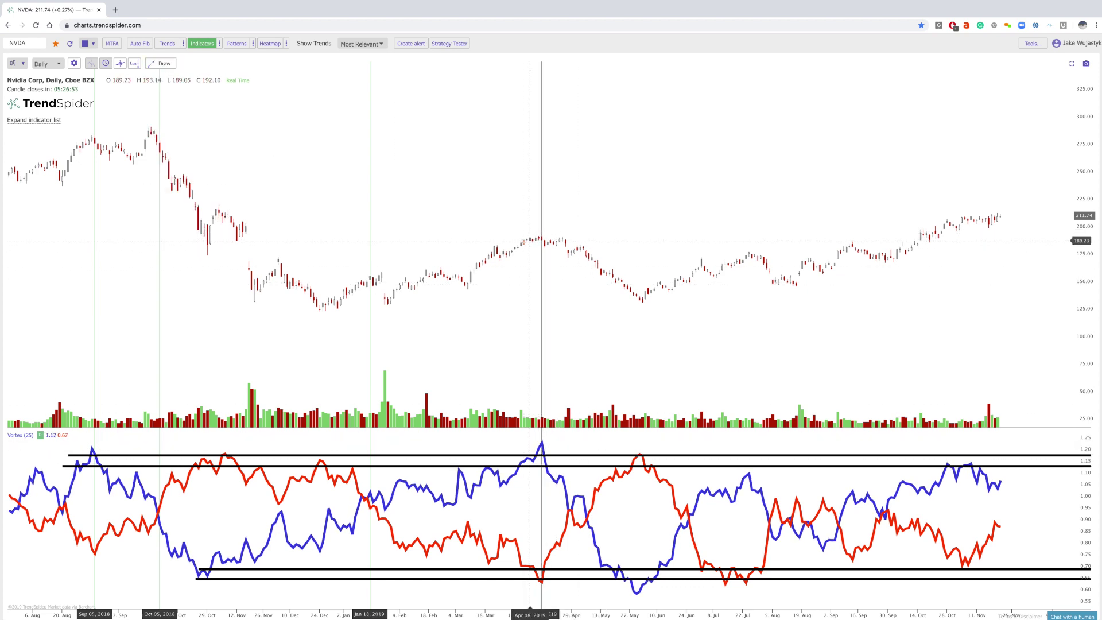
click(170, 64)
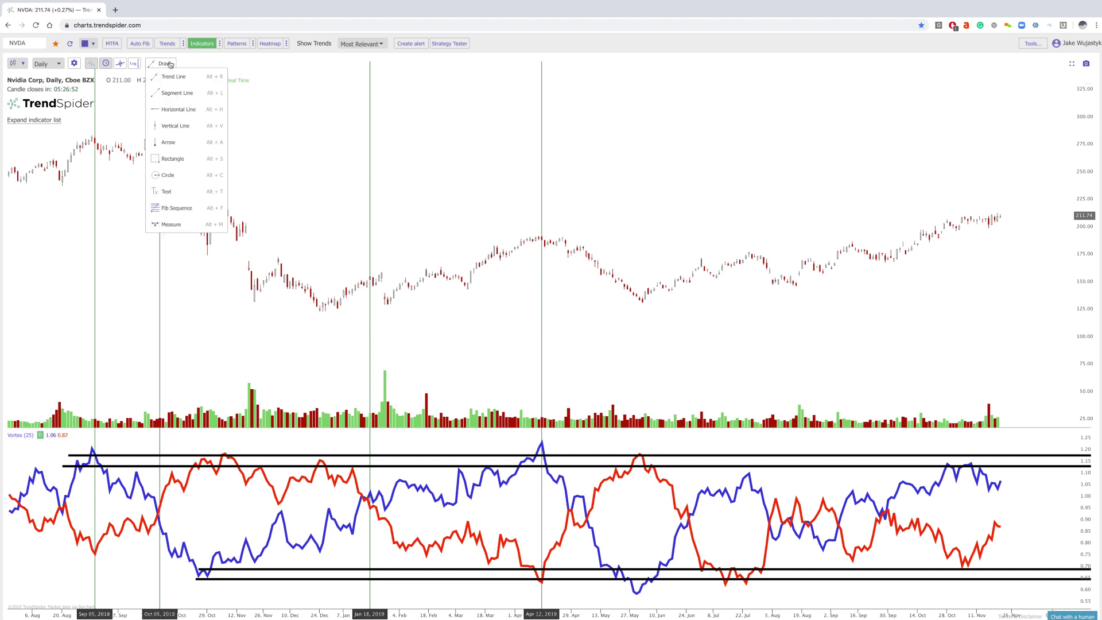
click(175, 127)
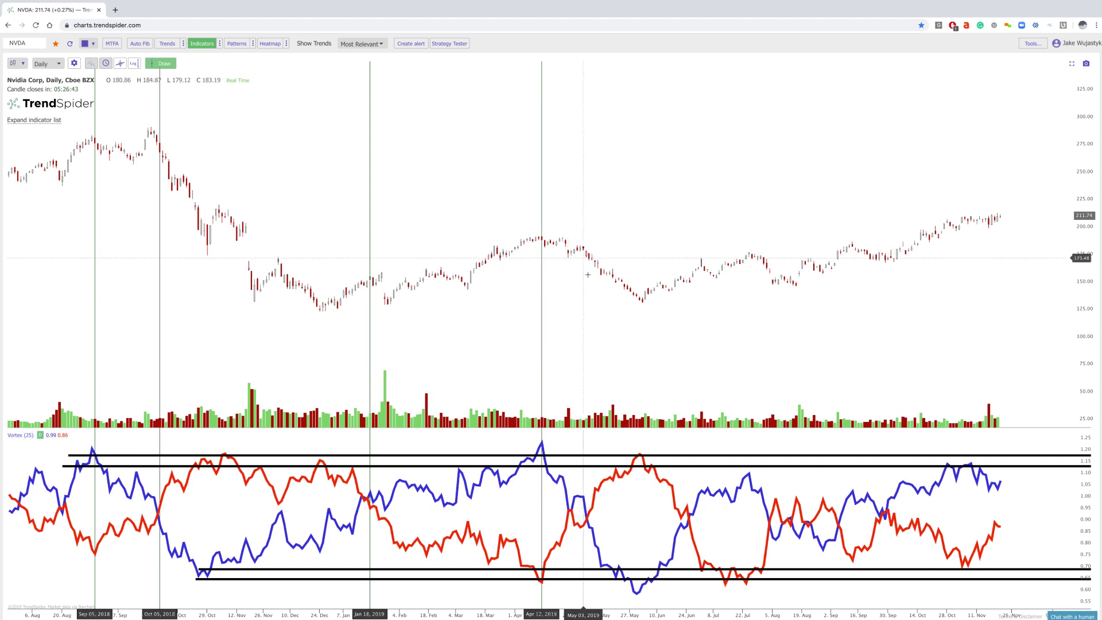
click(589, 291)
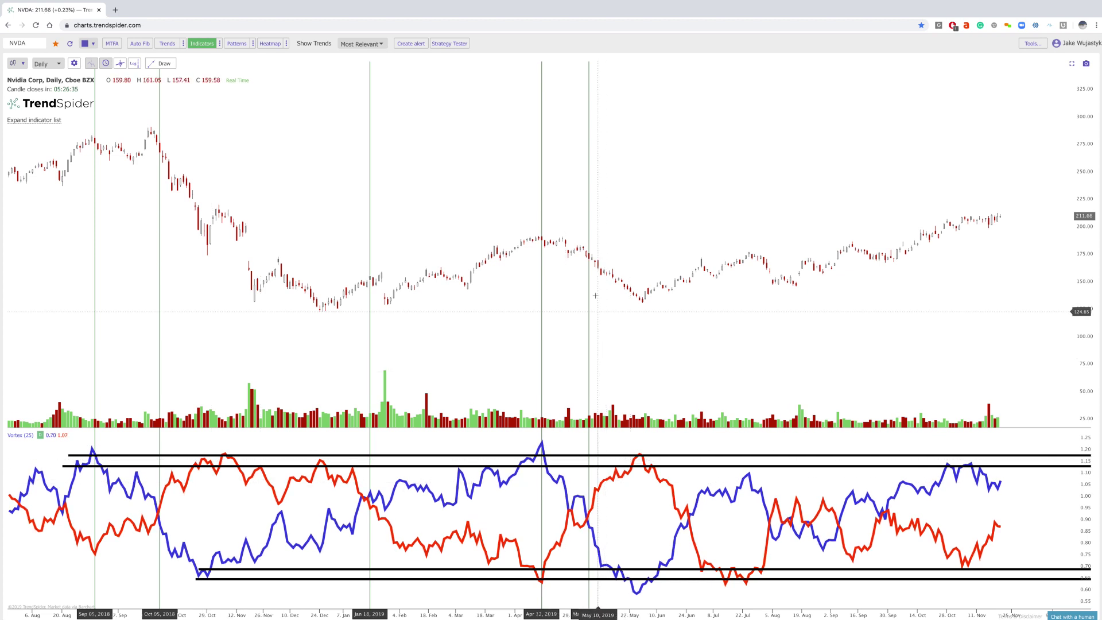
Draw vertical lines through the Vortex extreme at May 31, 2019 and the following crossover at Jun 26, 2019.
click(173, 64)
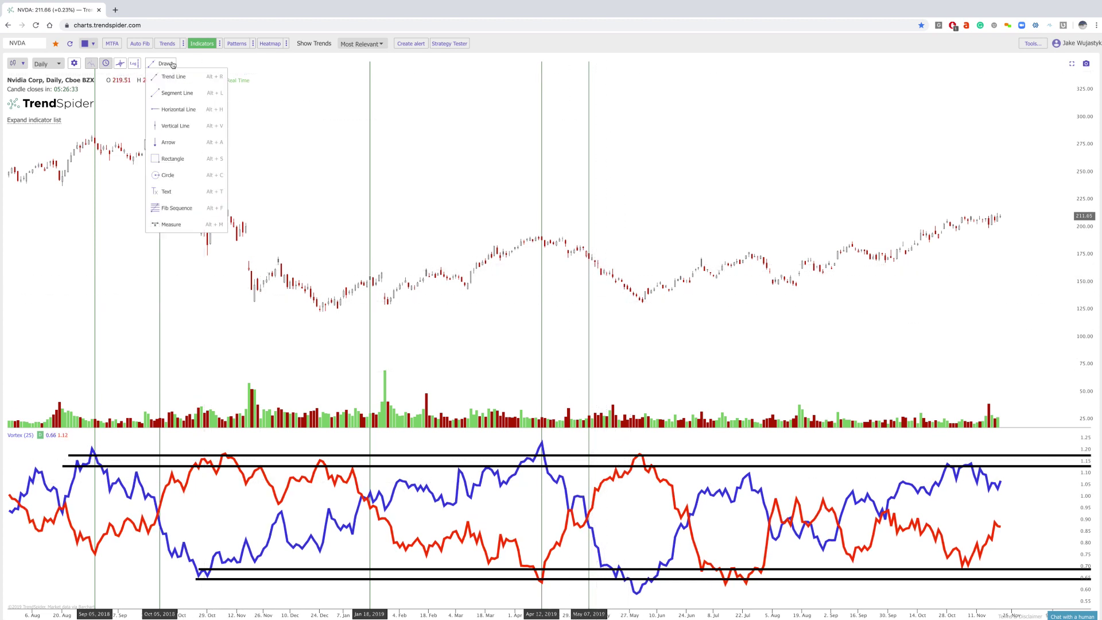
click(183, 124)
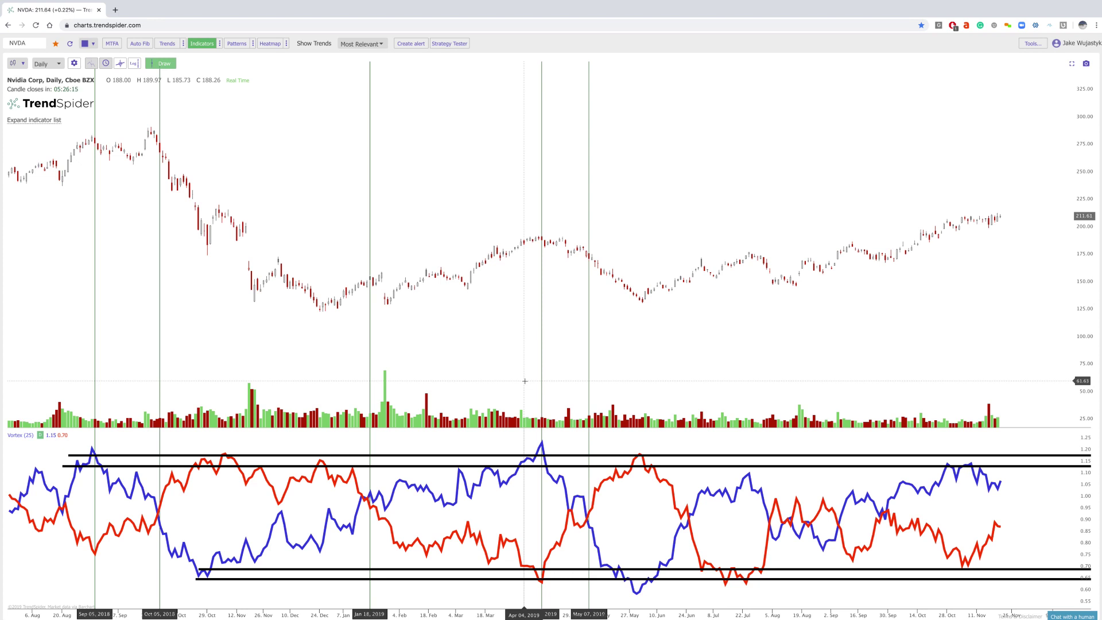
click(641, 306)
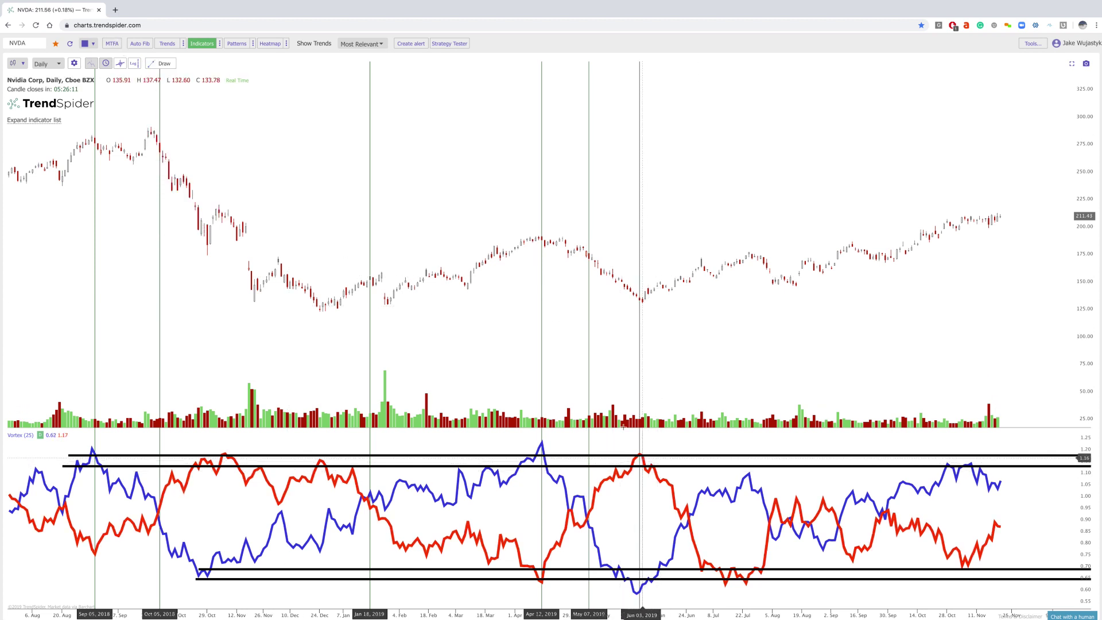
mouse_move(164, 64)
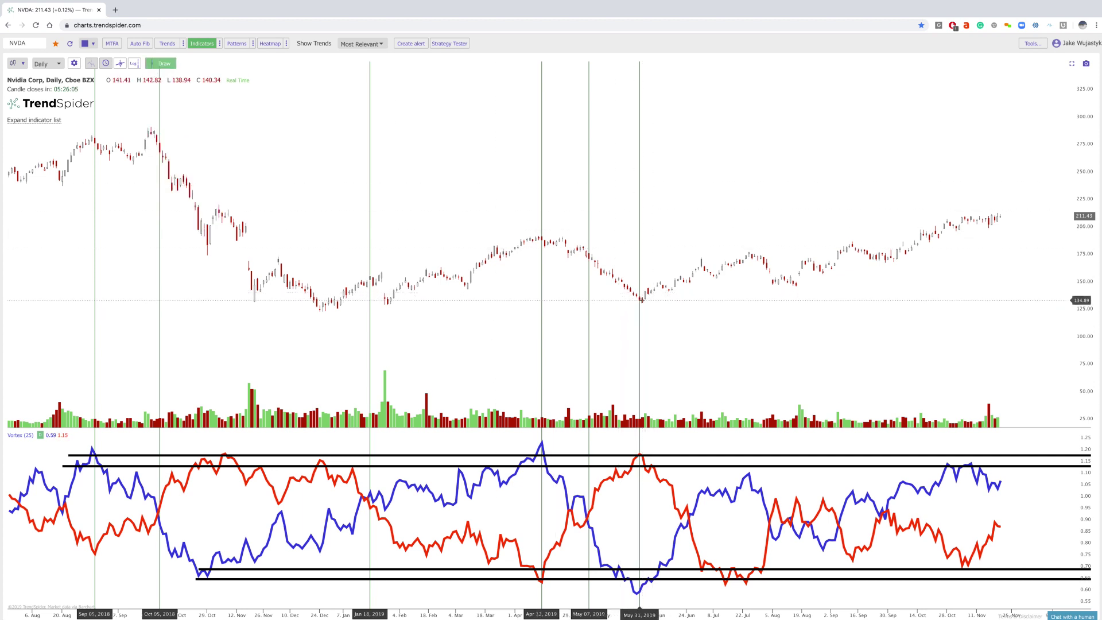
click(692, 307)
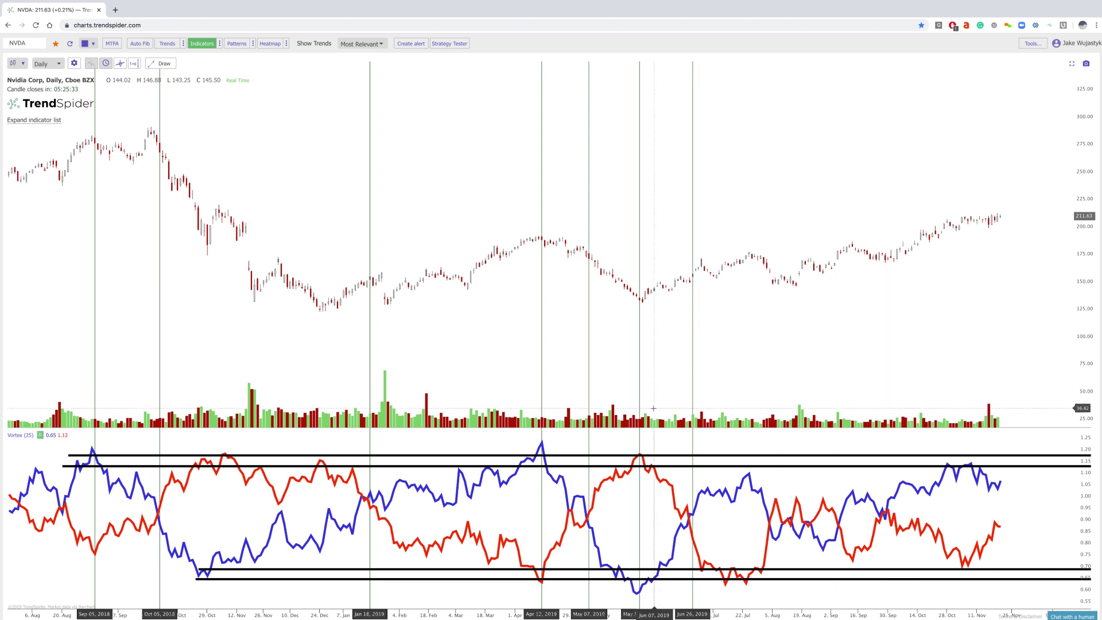
Show the blue Relative Strength Index (10, 70, 30, close) on the chart and collapse the indicator list.
click(56, 120)
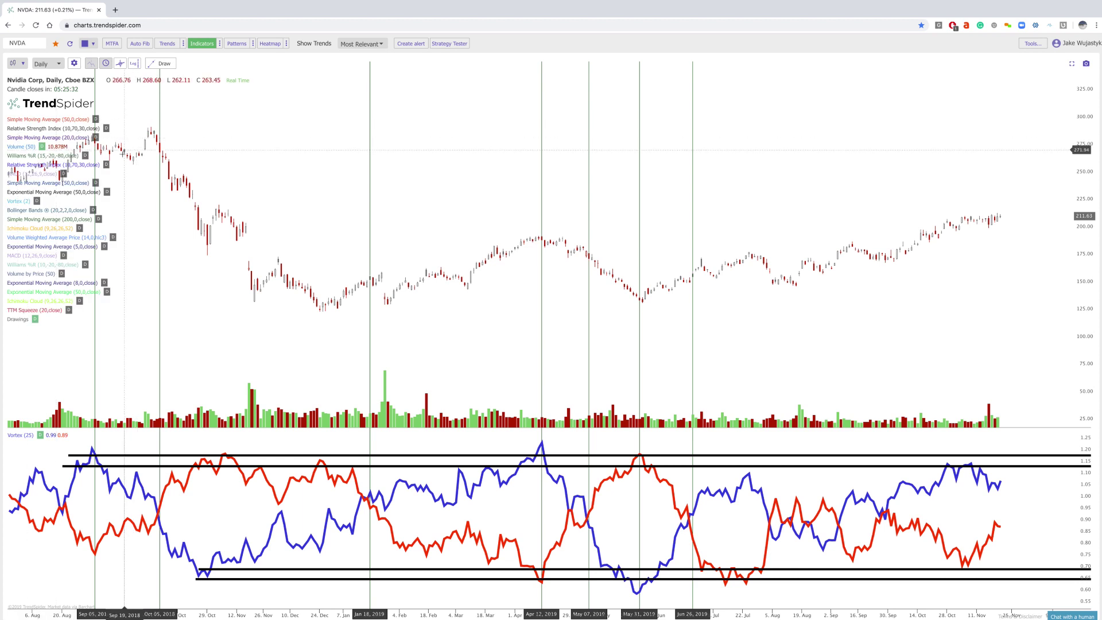
click(105, 165)
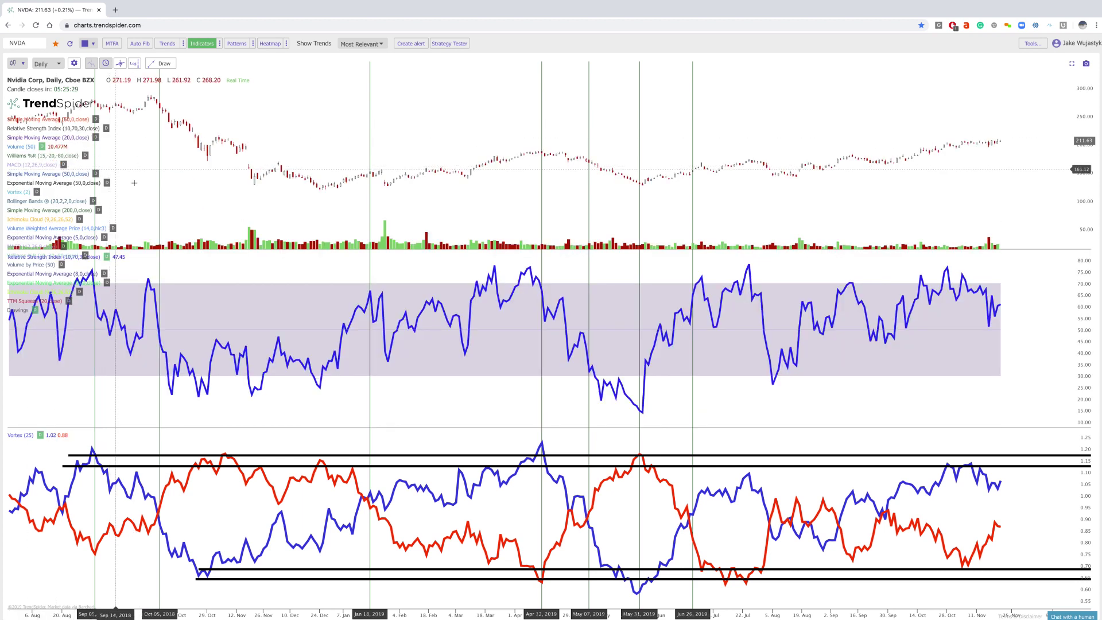
click(33, 322)
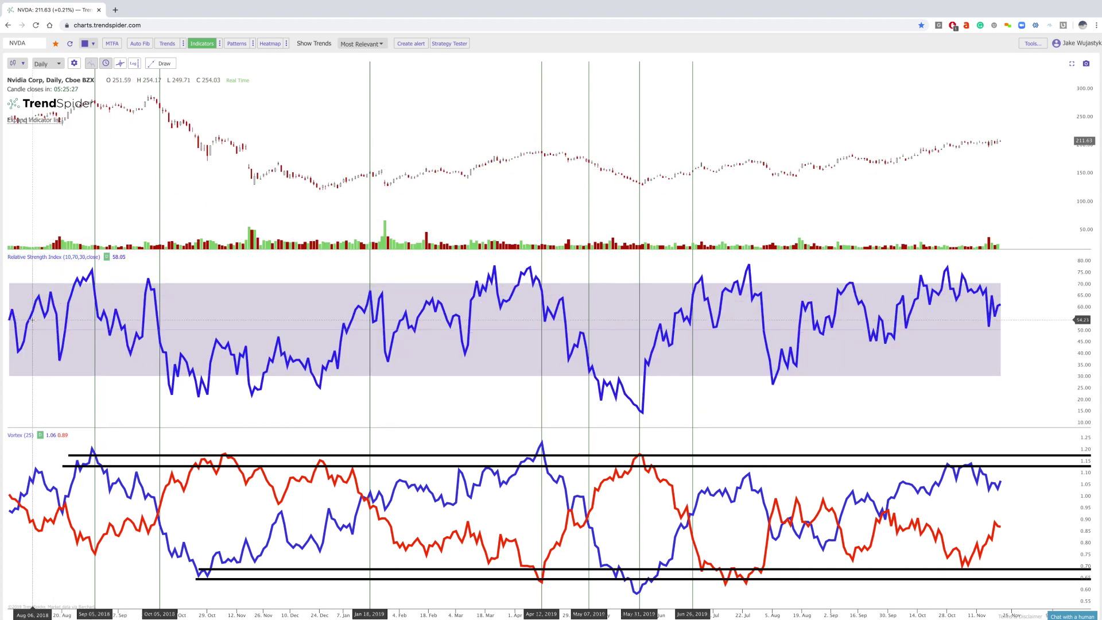
Set the displayed Relative Strength Index's length to 25 and its upper level to 60.
right_click(575, 345)
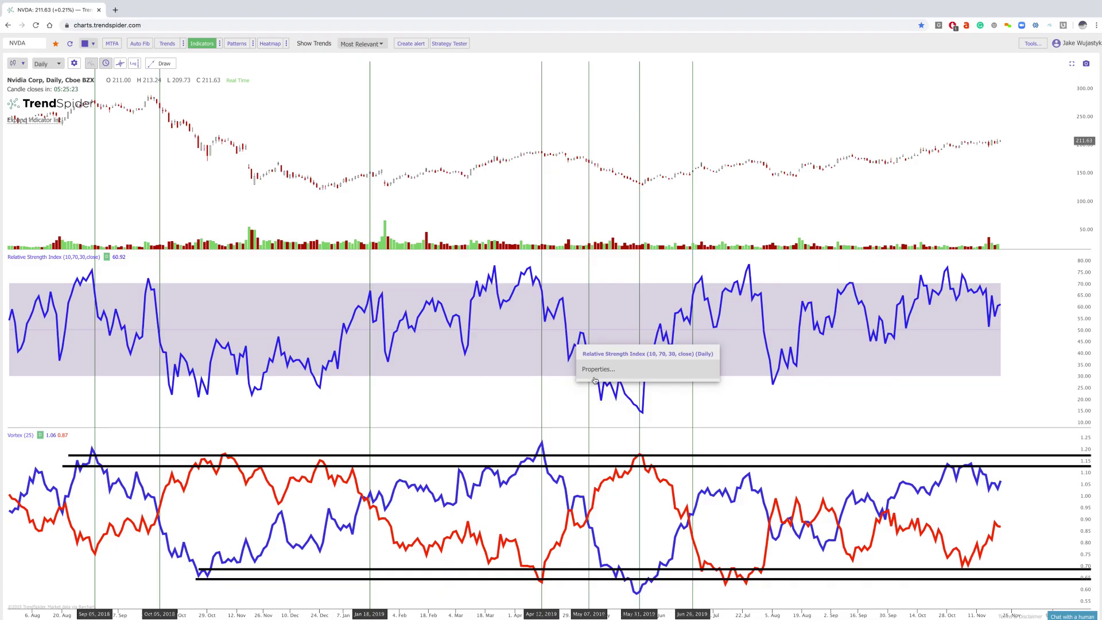
click(594, 377)
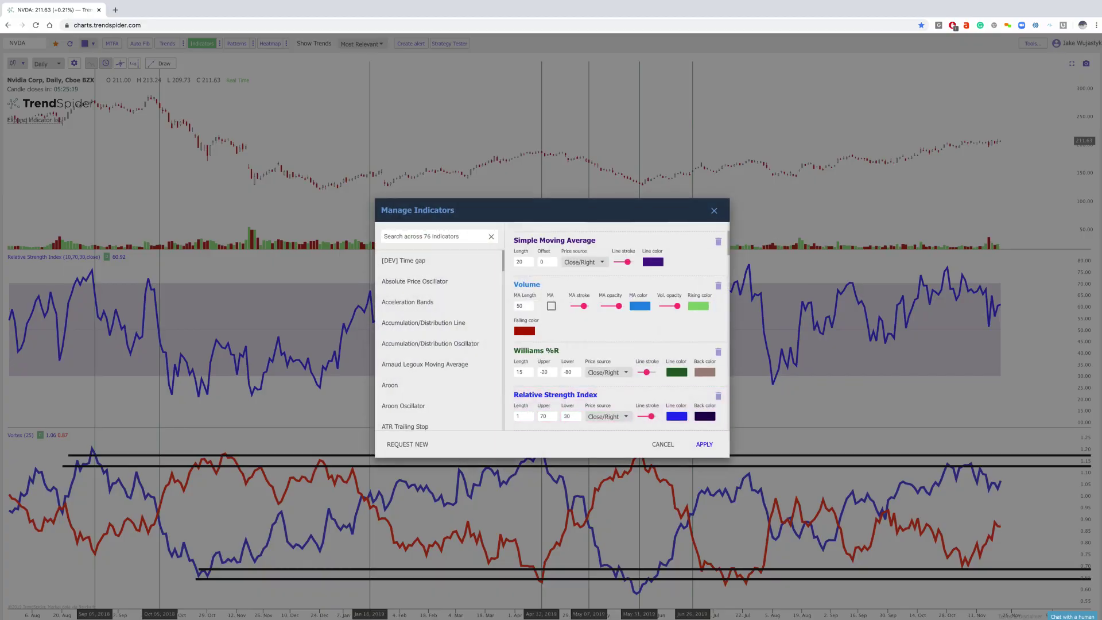
click(702, 445)
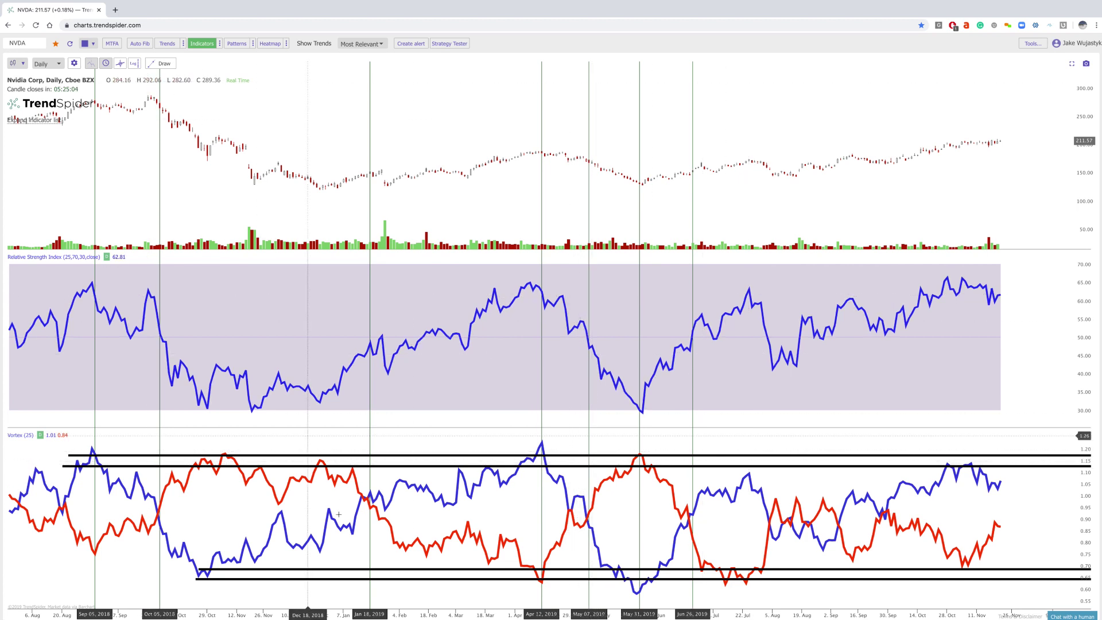
right_click(341, 395)
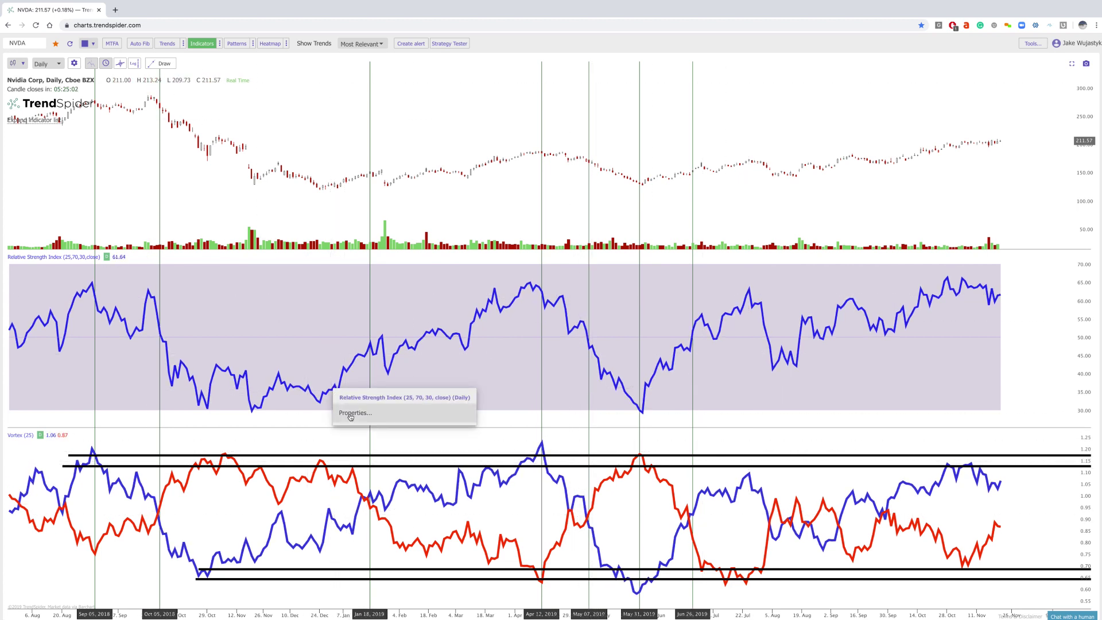
click(355, 413)
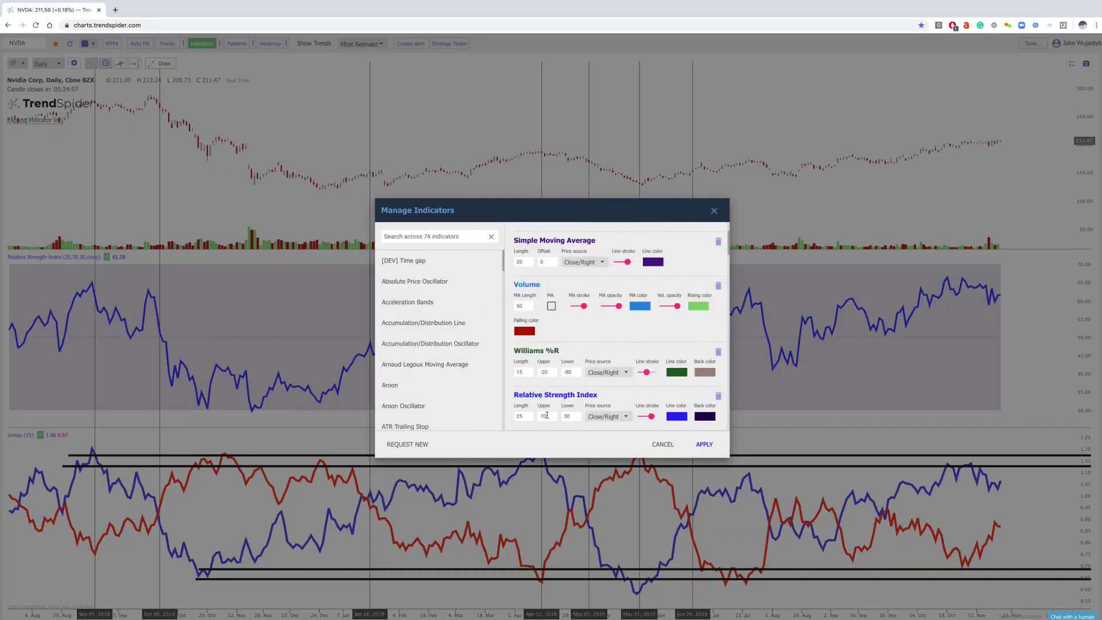
click(705, 444)
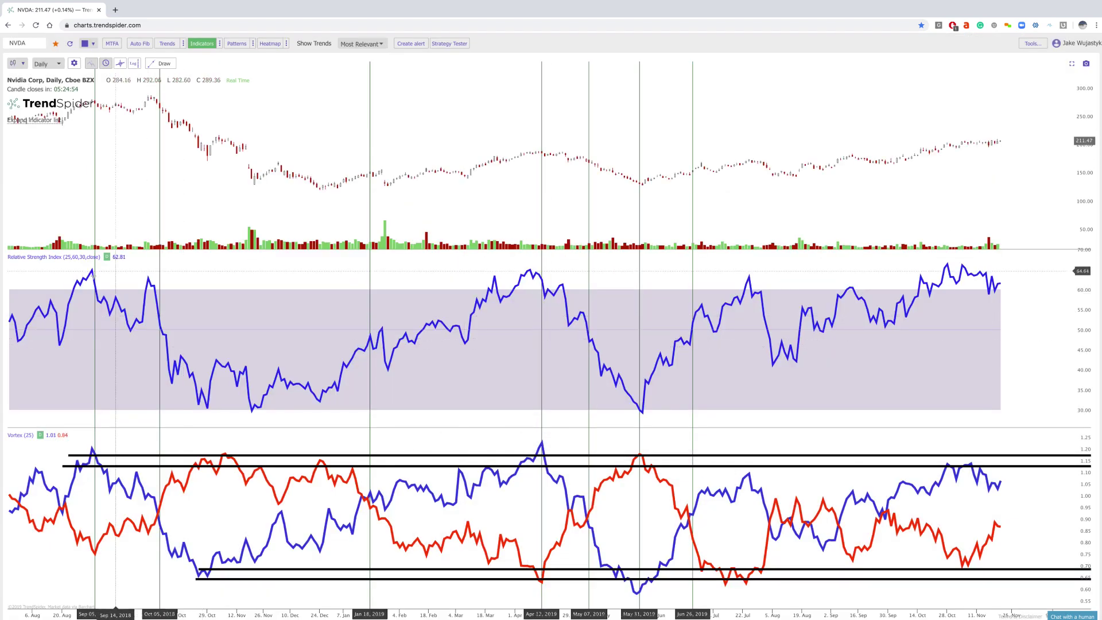
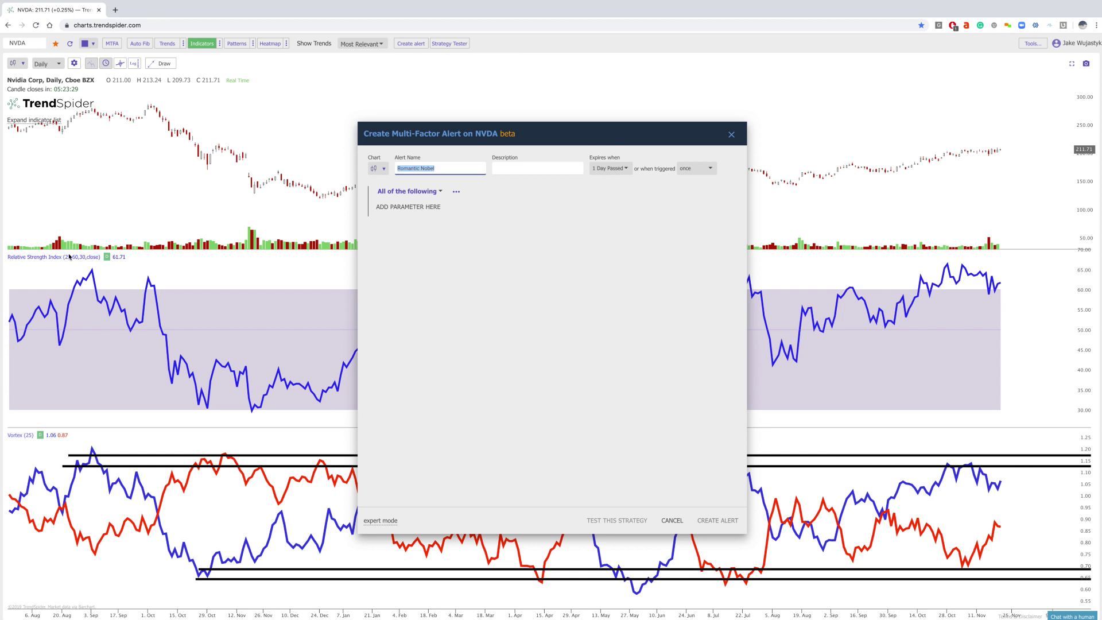
Name the multi-factor alert Potential Breakdown and set it to expire after 30 days.
text(Poe)
text(ential Breakdow)
text(n)
click(610, 168)
scroll(607, 215, down, 3)
scroll(608, 215, down, 5)
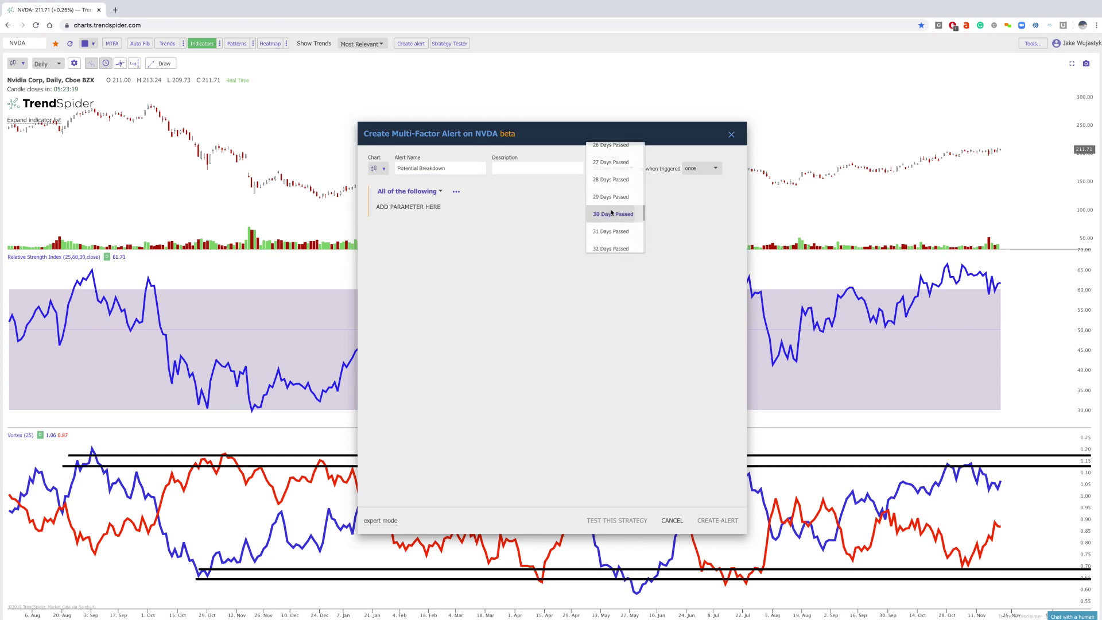
click(610, 216)
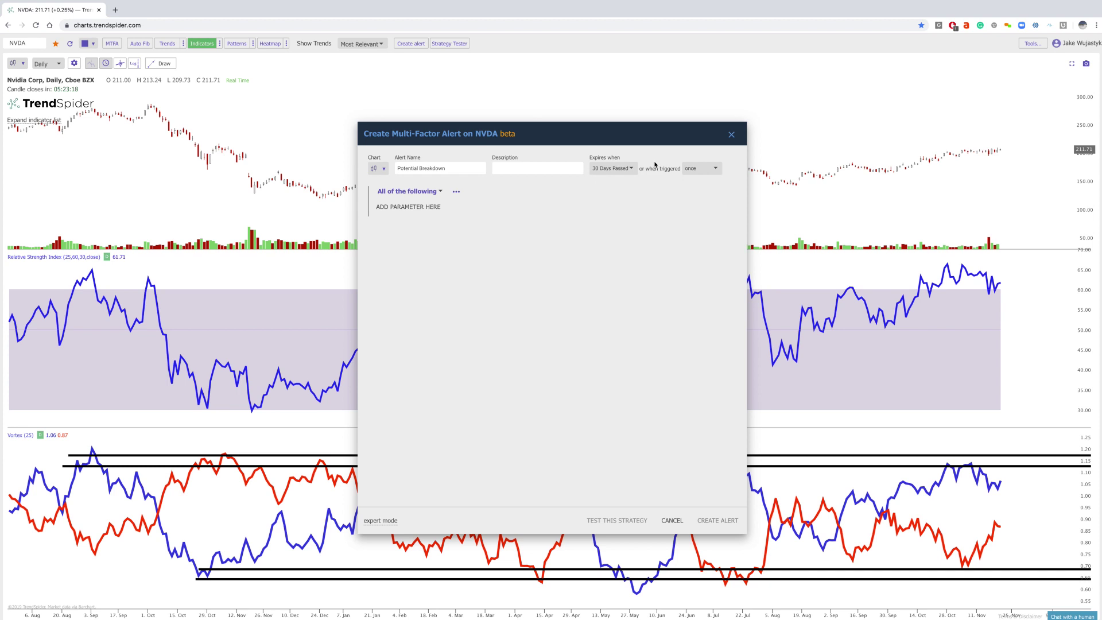
Add an alert condition for the daily Relative Strength Index (25, 60, 30, close) crossing down the constant level 55.
click(406, 210)
click(403, 216)
scroll(404, 256, down, 1)
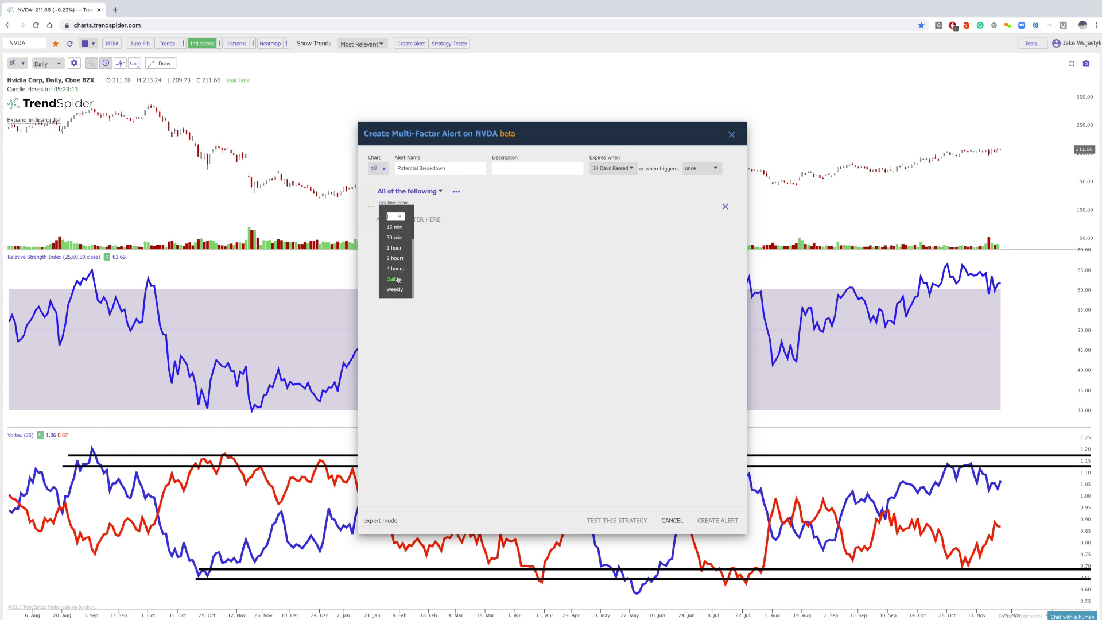
click(396, 281)
click(413, 253)
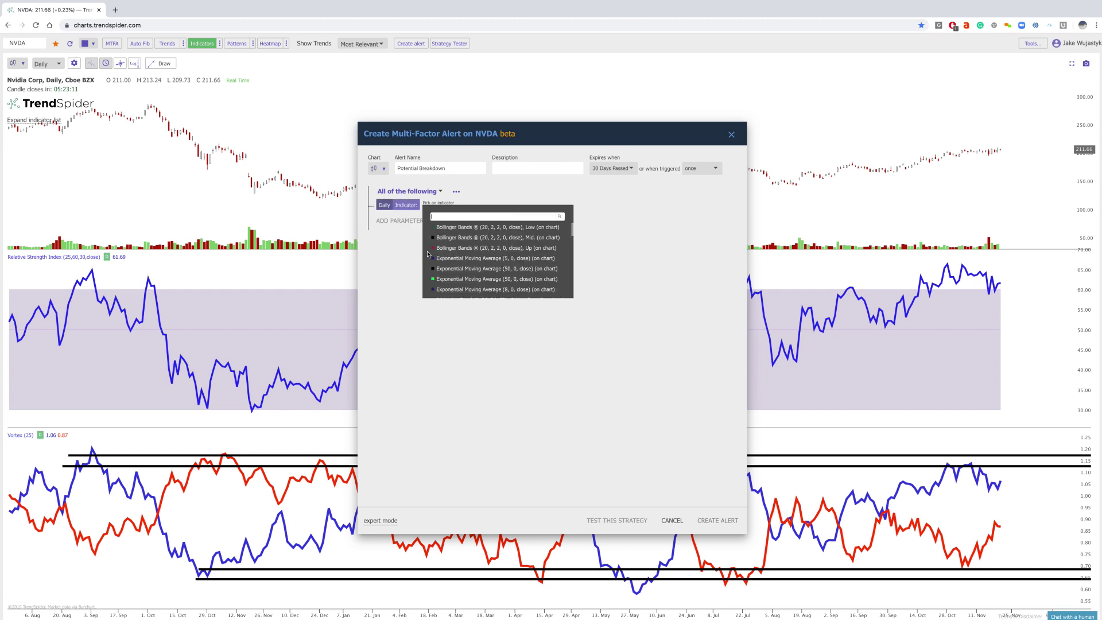
scroll(498, 280, down, 5)
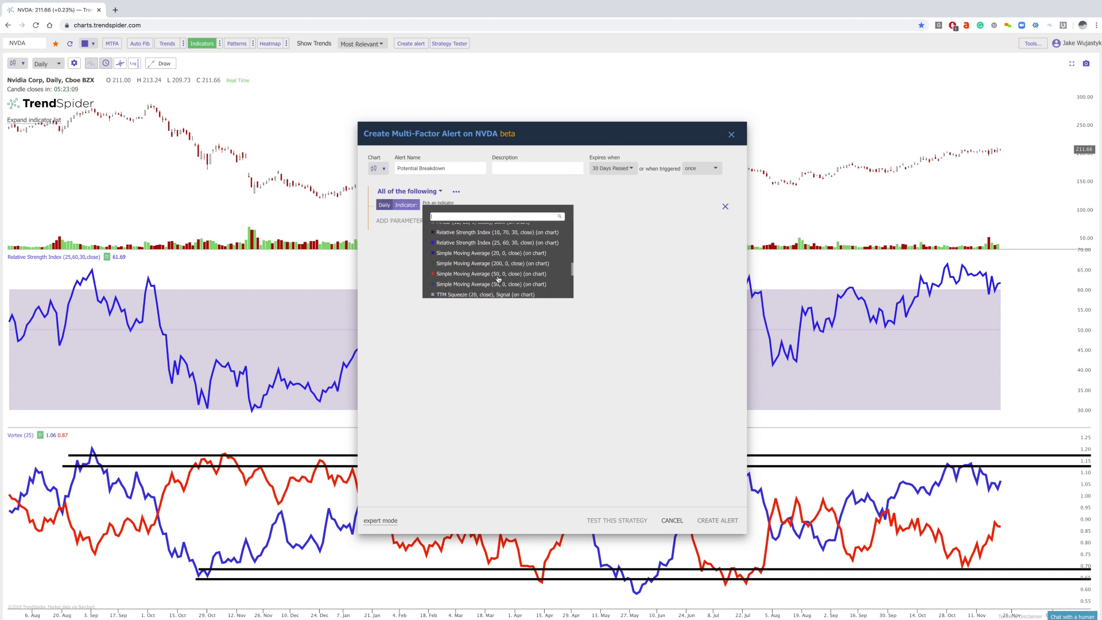
click(485, 240)
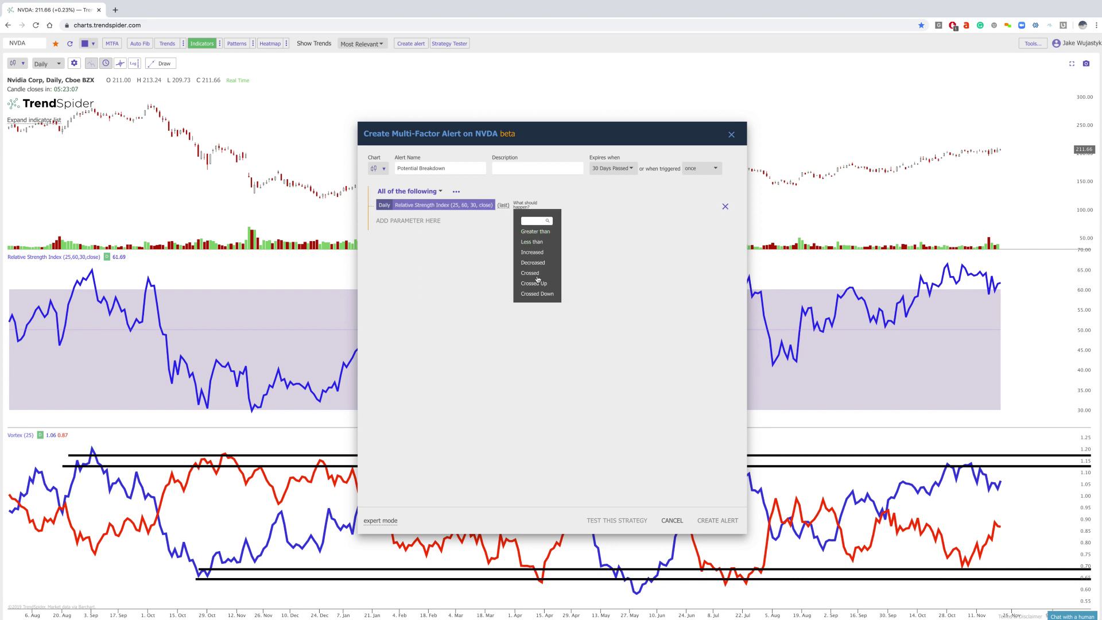
click(541, 294)
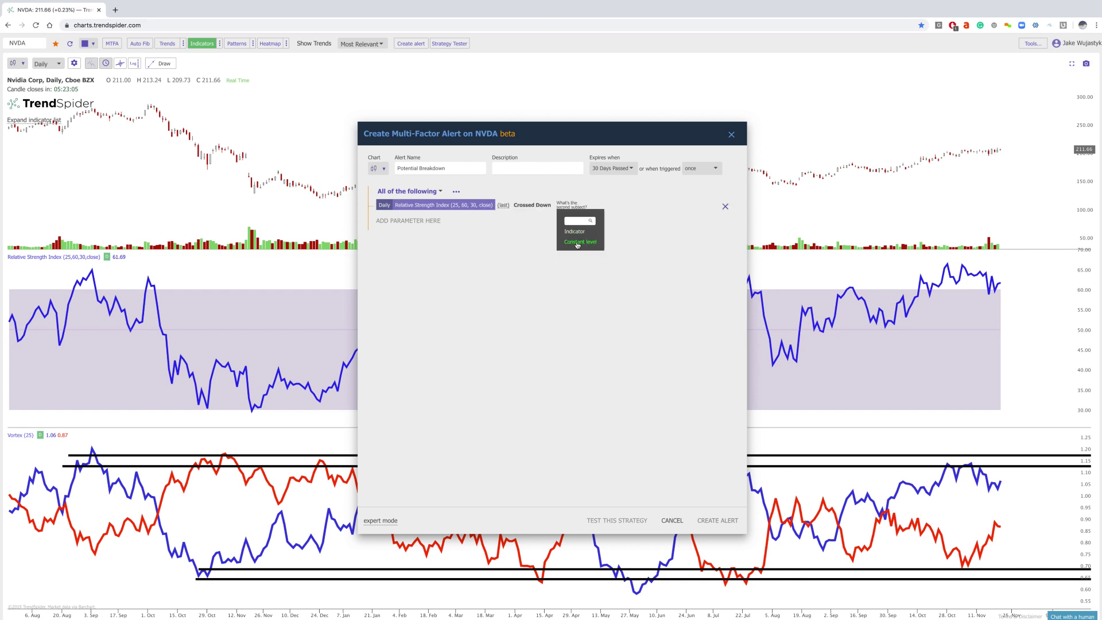
click(579, 244)
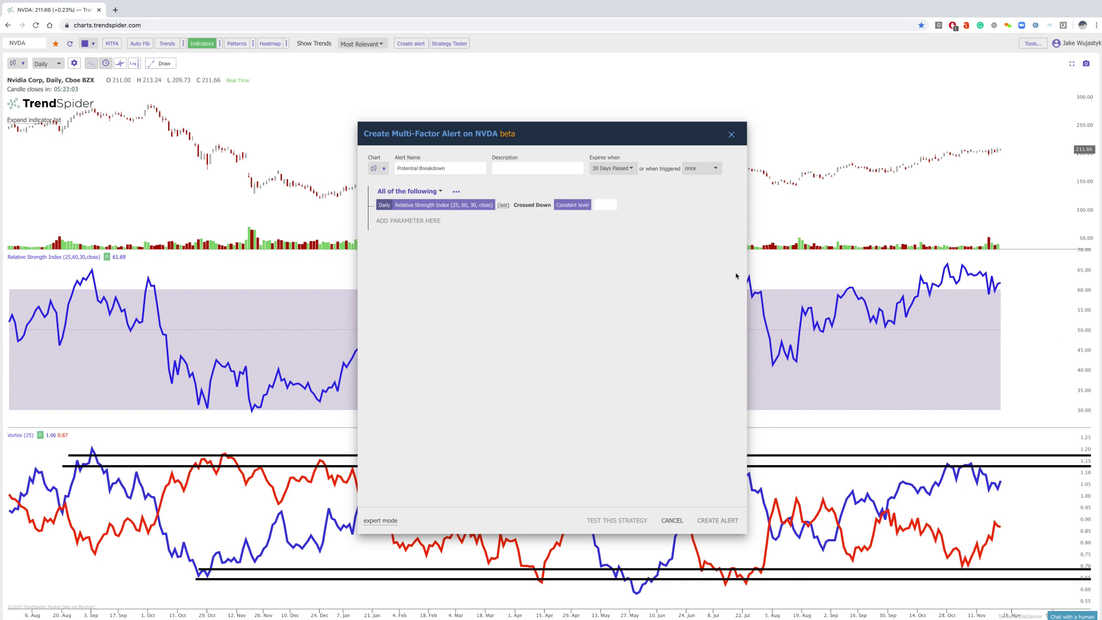
text(55)
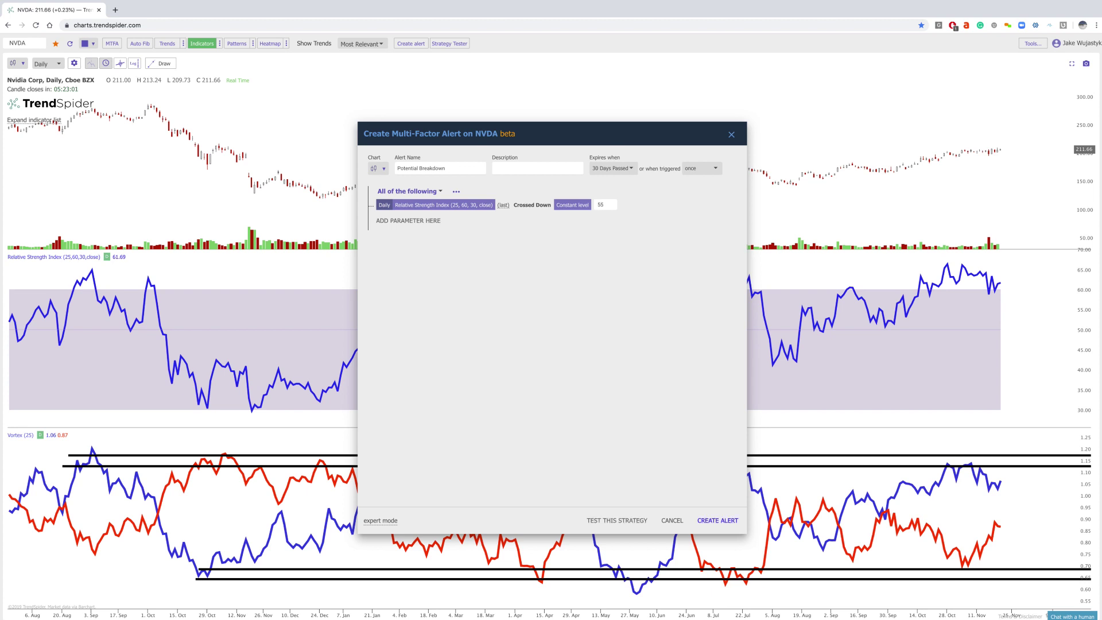
Add a second condition to the alert with the daily Vortex (25), Pos. indicator as its subject.
click(393, 221)
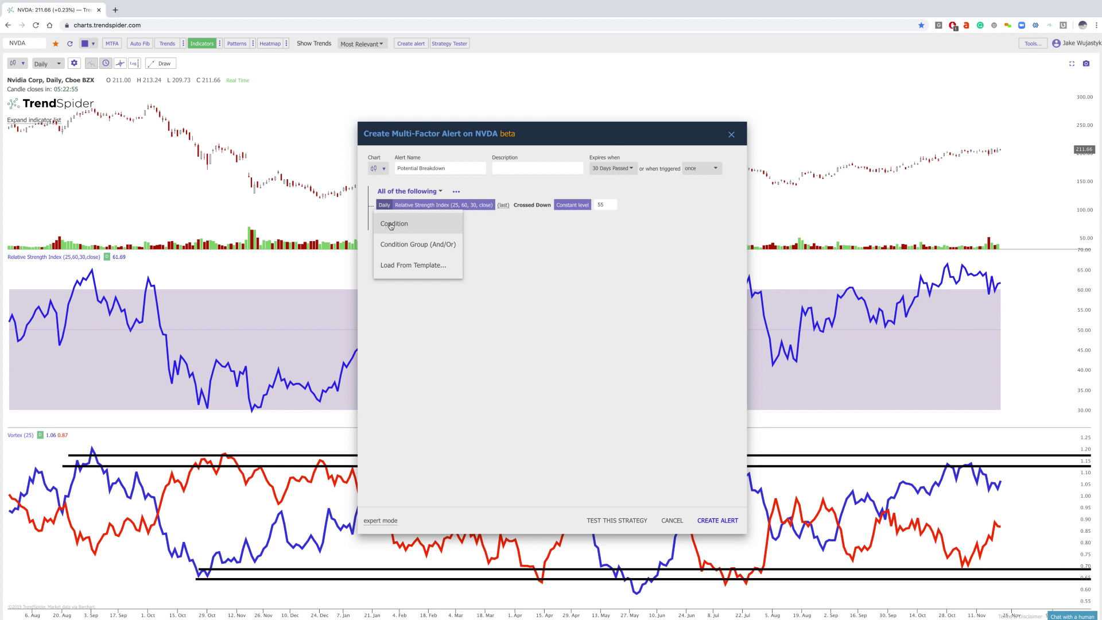
click(391, 226)
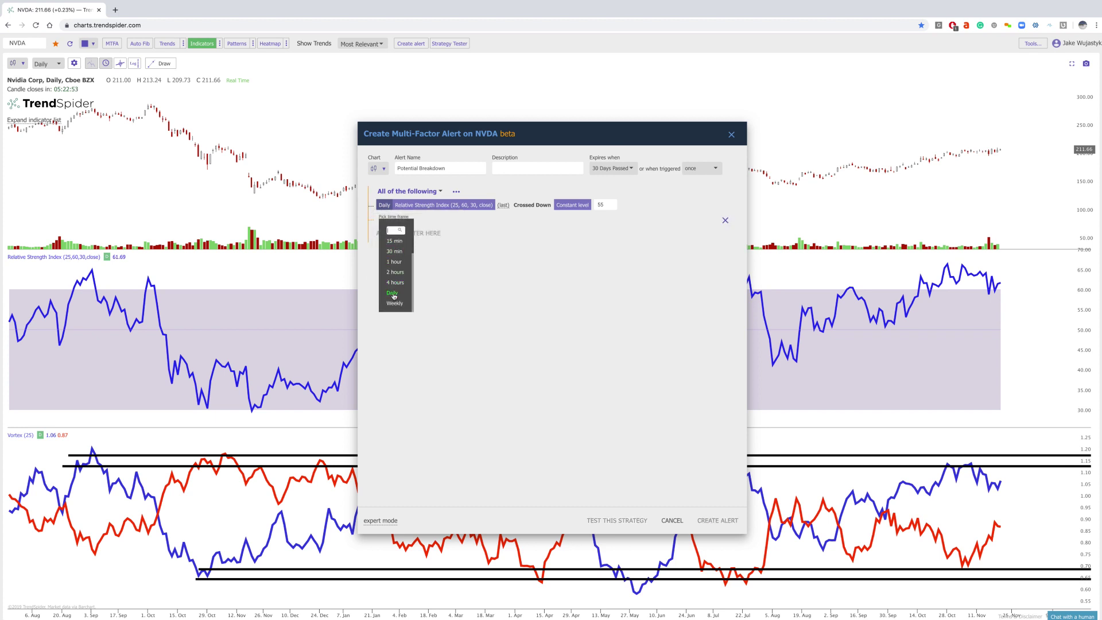
click(393, 295)
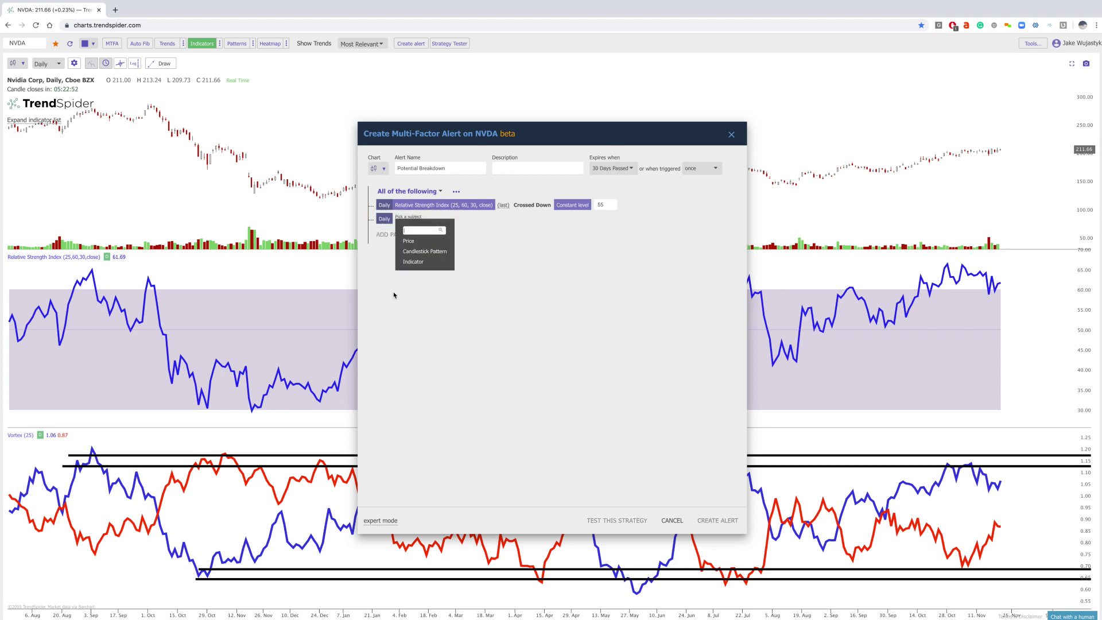
click(414, 262)
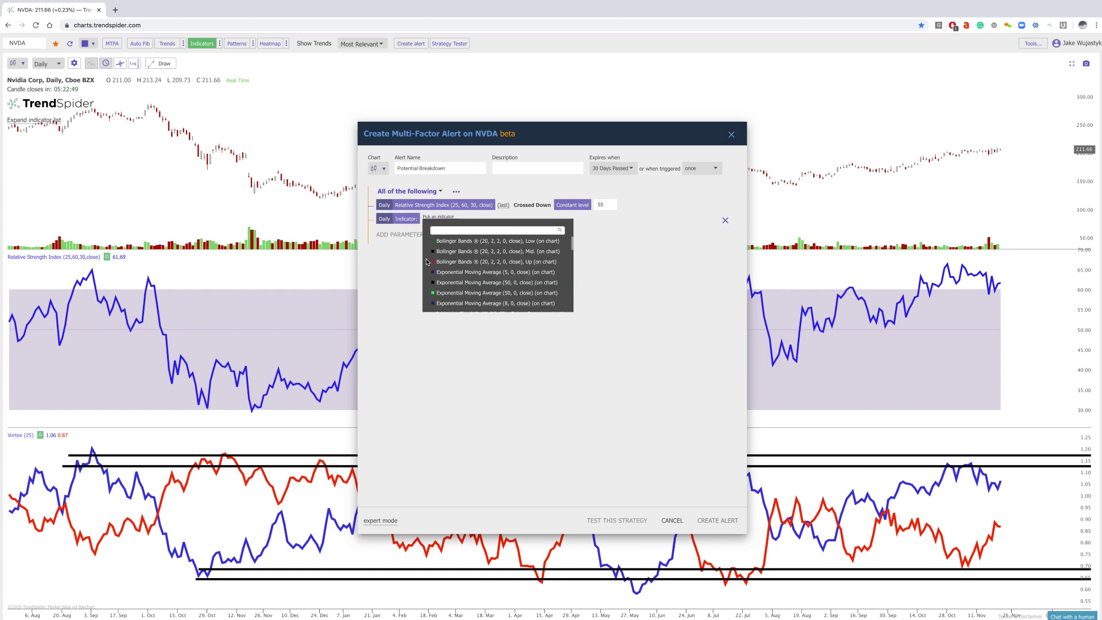
scroll(488, 287, down, 4)
scroll(493, 292, down, 5)
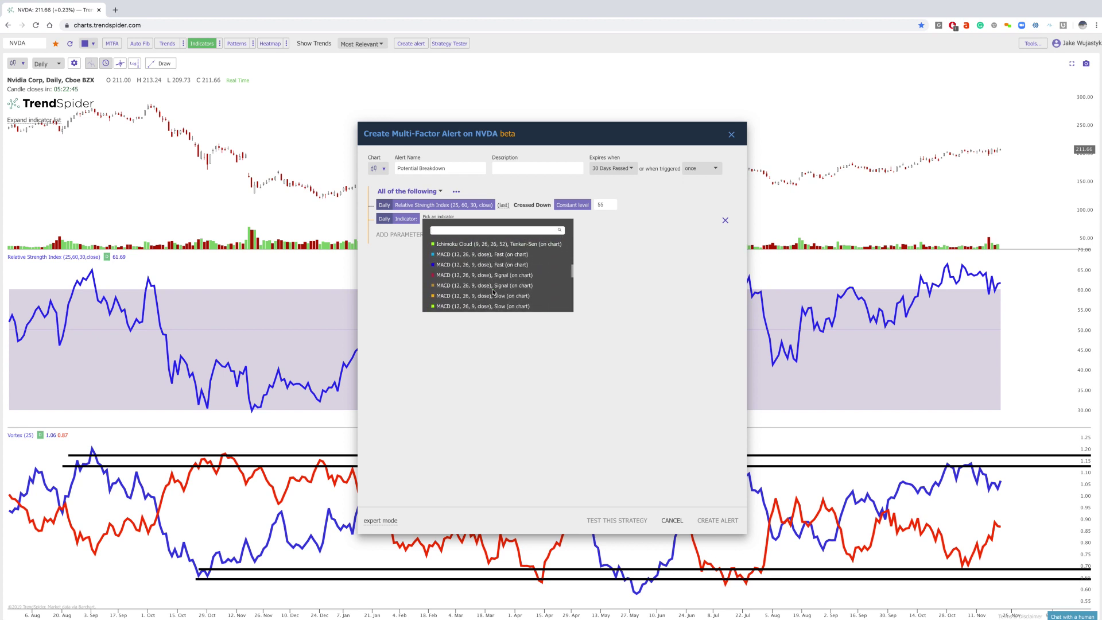
scroll(485, 261, down, 3)
scroll(489, 268, down, 2)
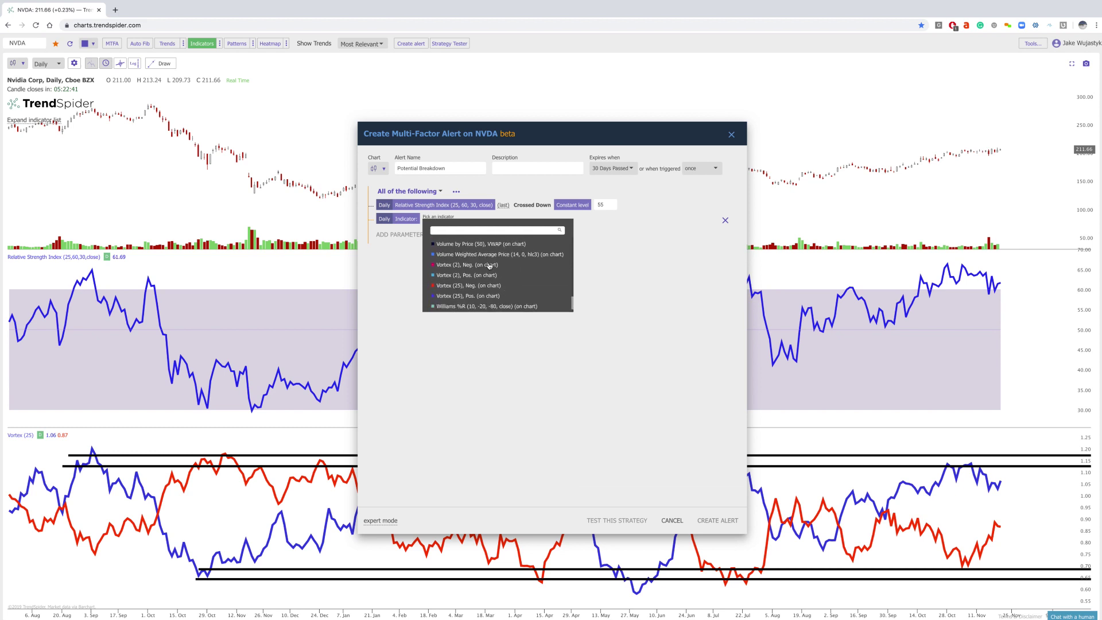
click(485, 283)
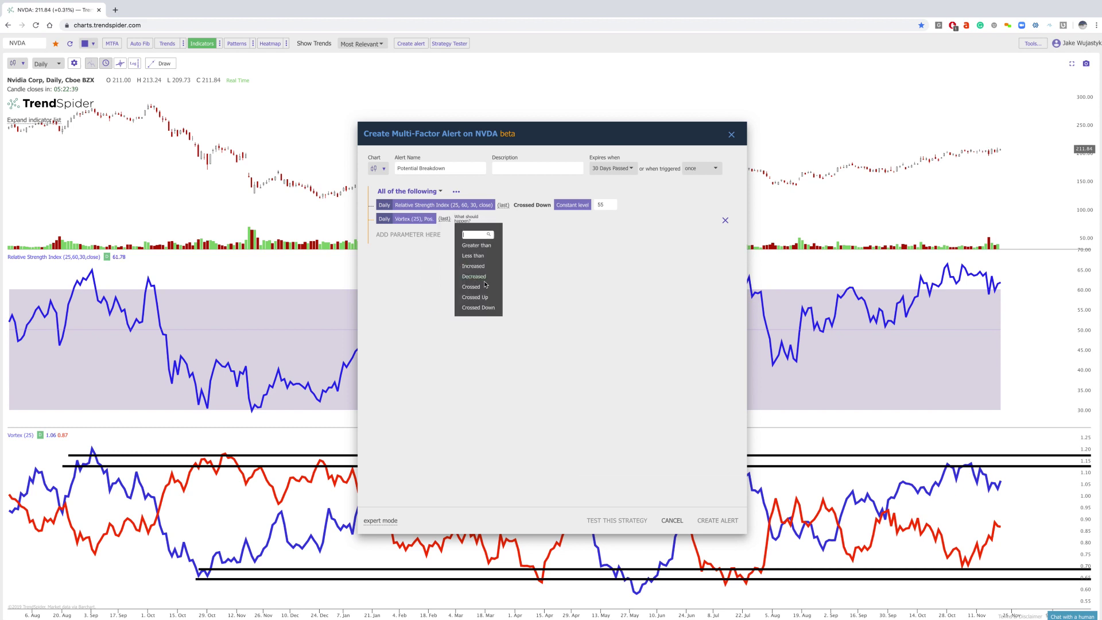
Make the Vortex condition trigger on crossing down the daily Vortex (25), Neg. line and create the alert.
click(485, 310)
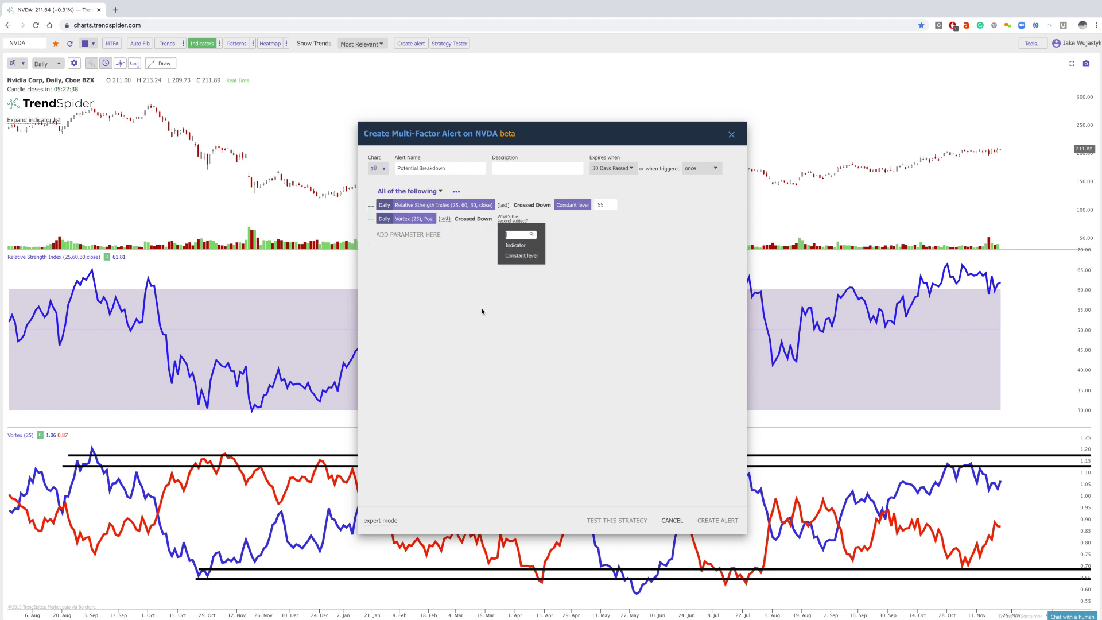
click(518, 247)
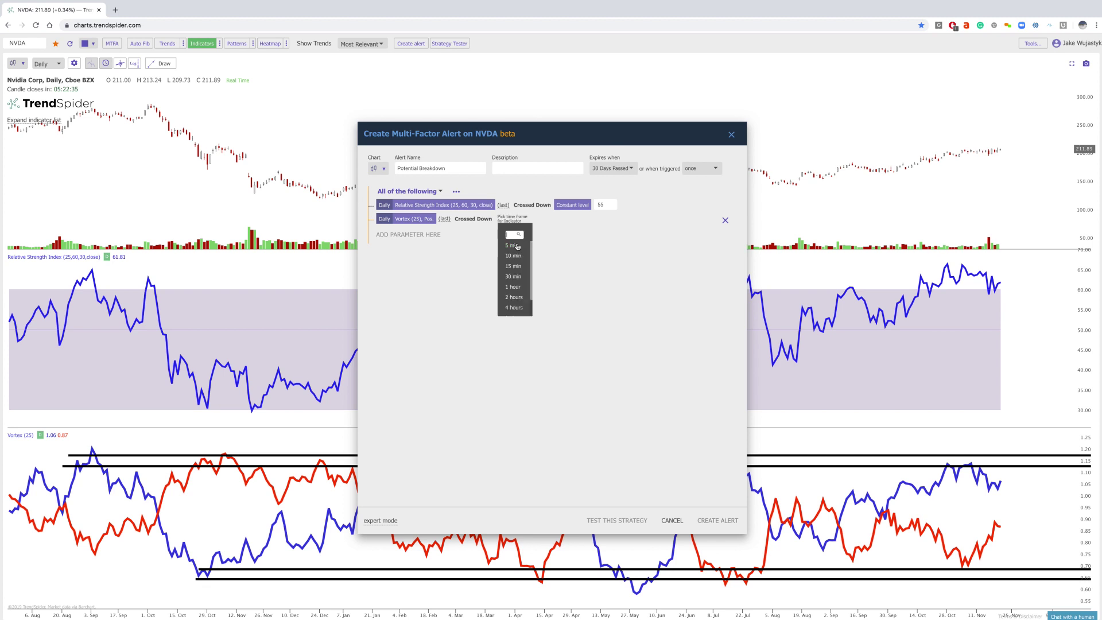
click(529, 265)
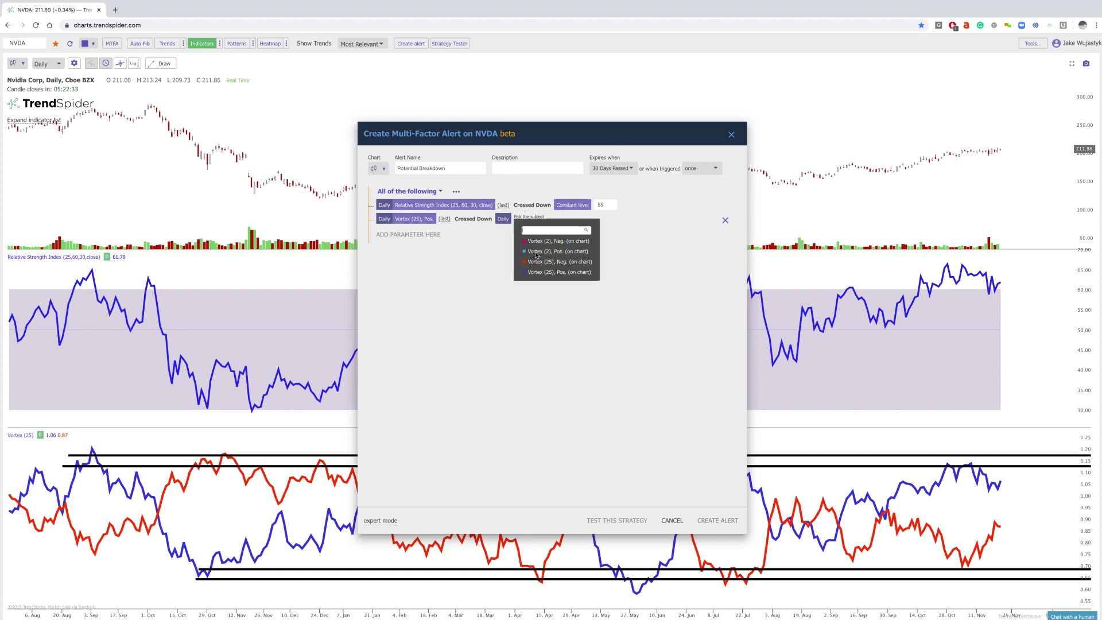
click(553, 261)
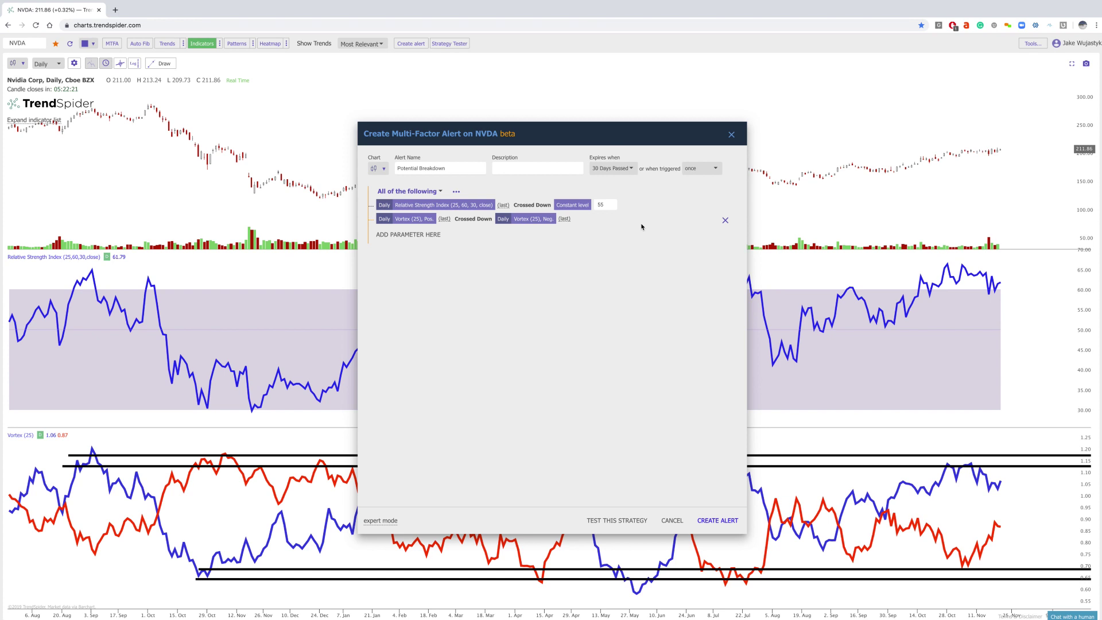
click(717, 520)
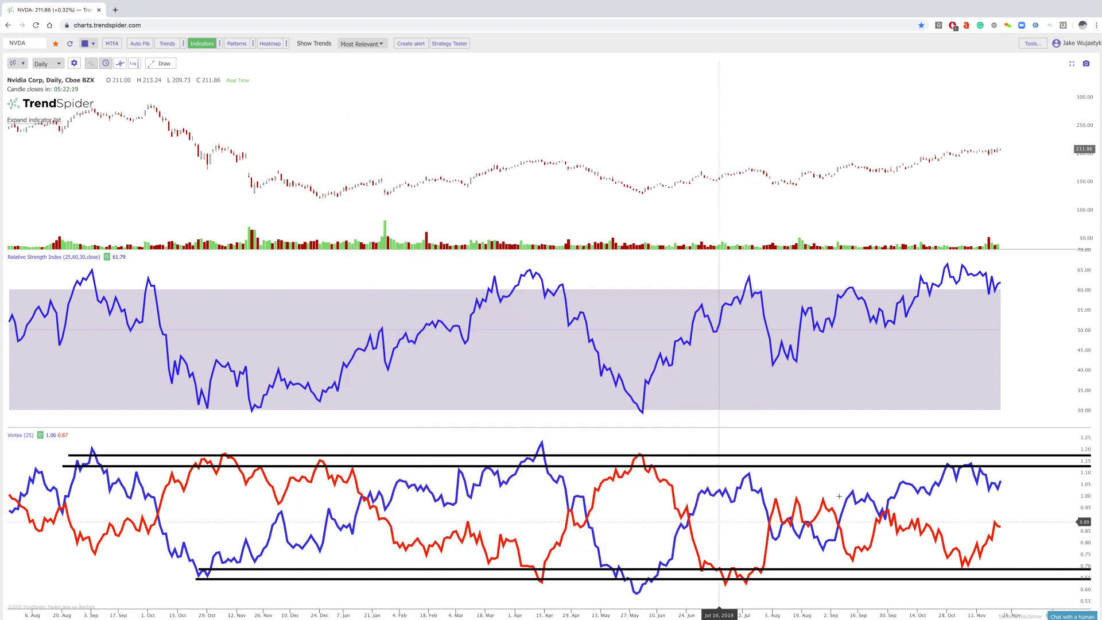